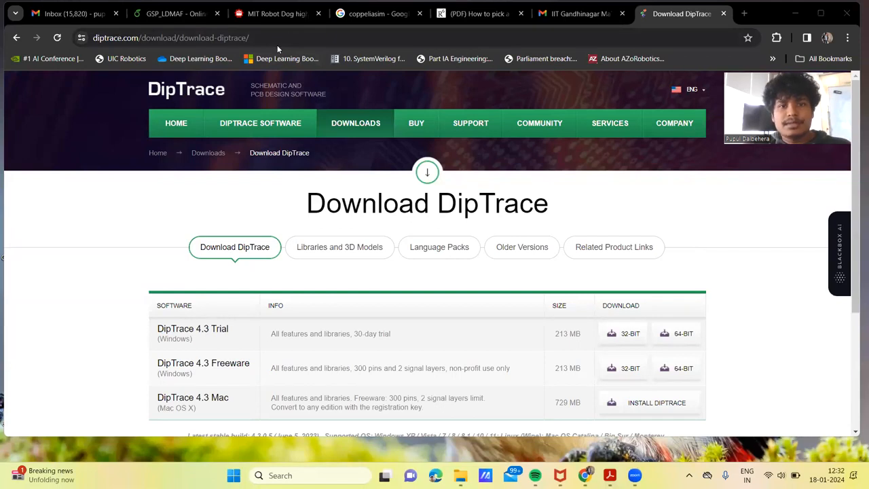
Step: Launch DipTrace from the Windows search and start the Schematic Capture module
scroll(300, 170, down, 1)
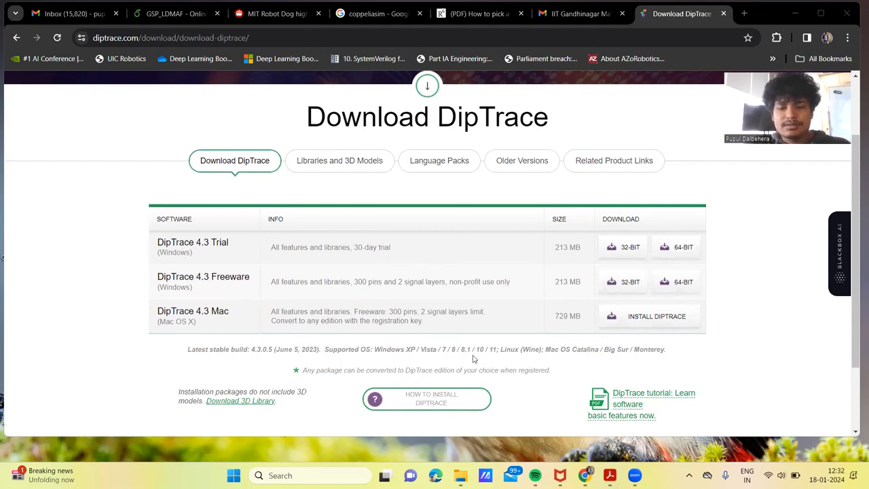
click(297, 474)
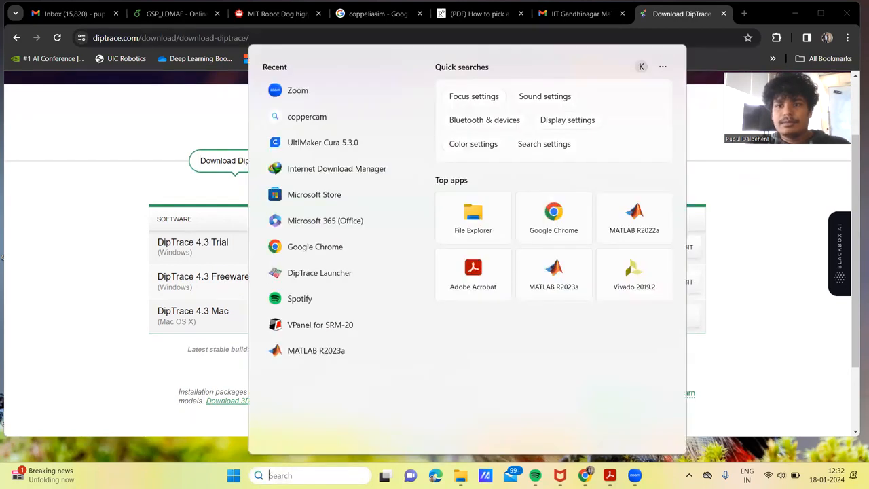
text(dipTrace Launcher)
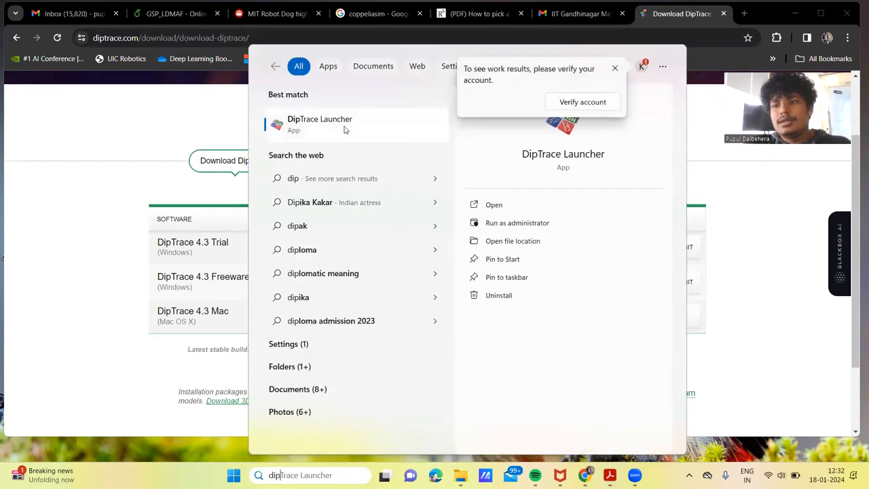
click(506, 208)
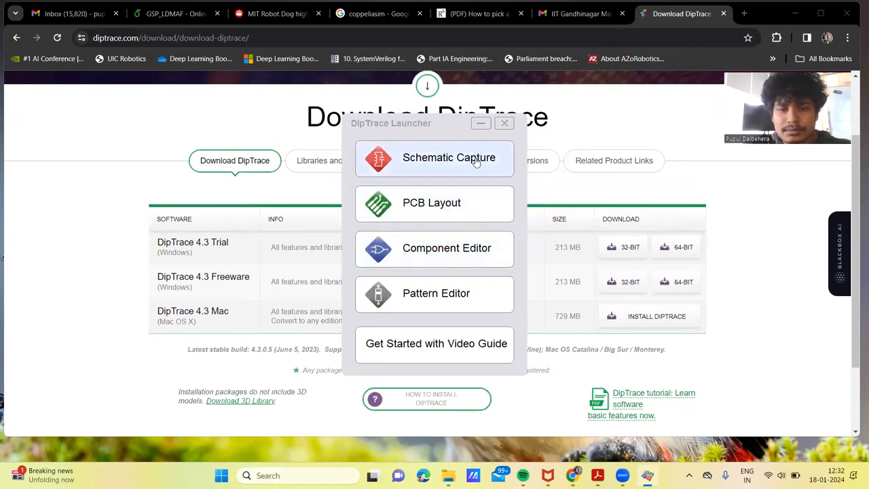
click(427, 162)
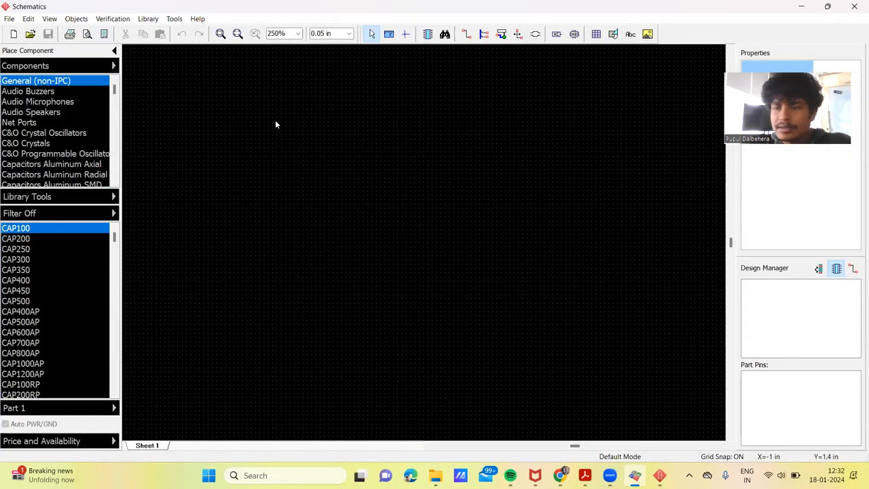
click(42, 94)
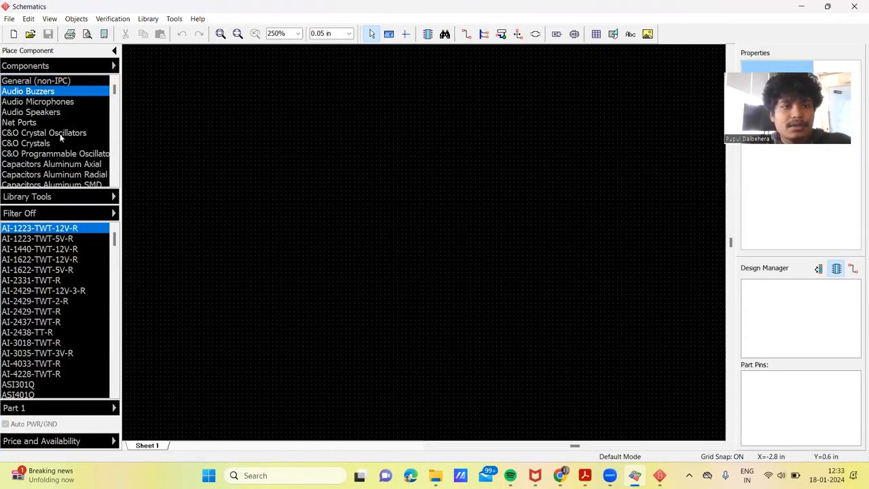
click(48, 103)
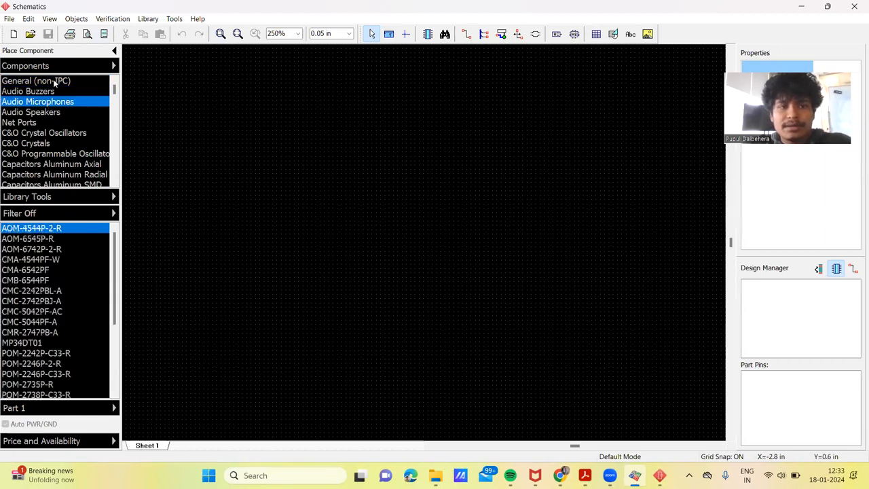
click(54, 82)
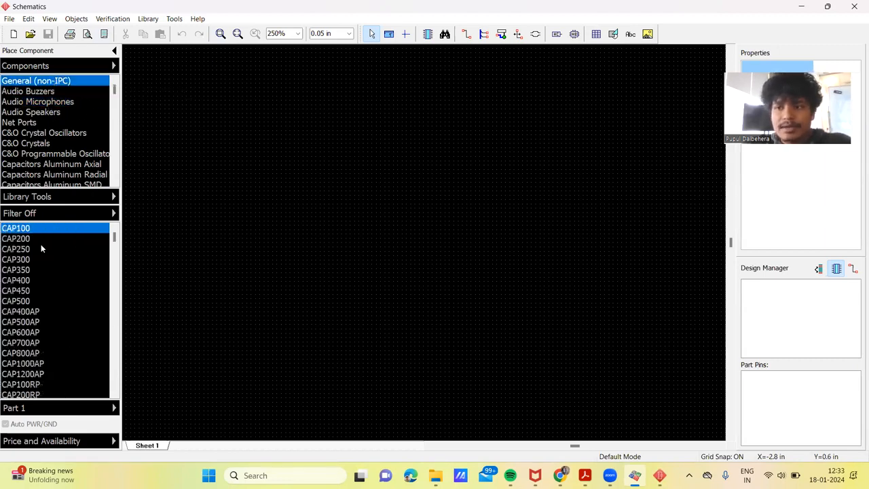
Step: Filter the components across all libraries by the name RES
click(113, 214)
click(230, 232)
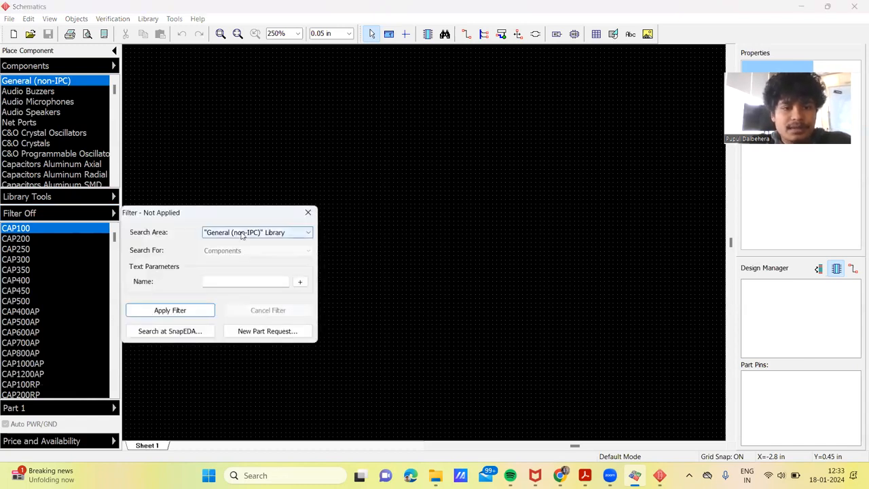
click(231, 258)
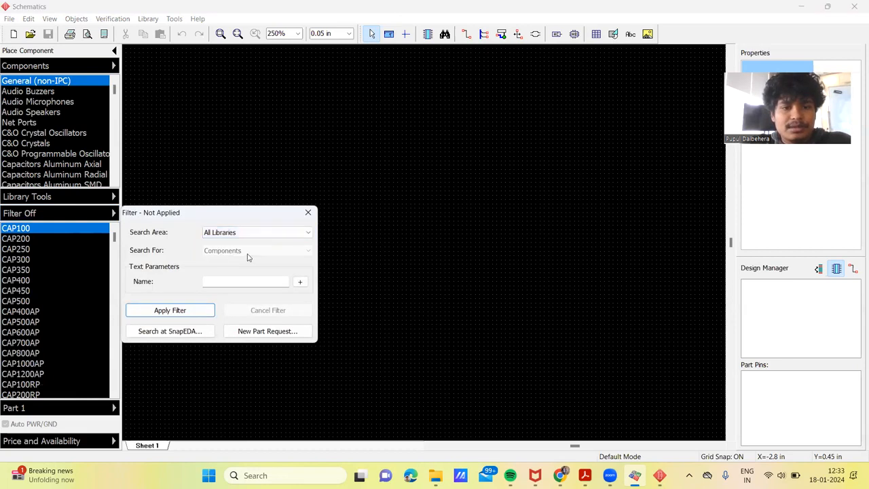
click(228, 282)
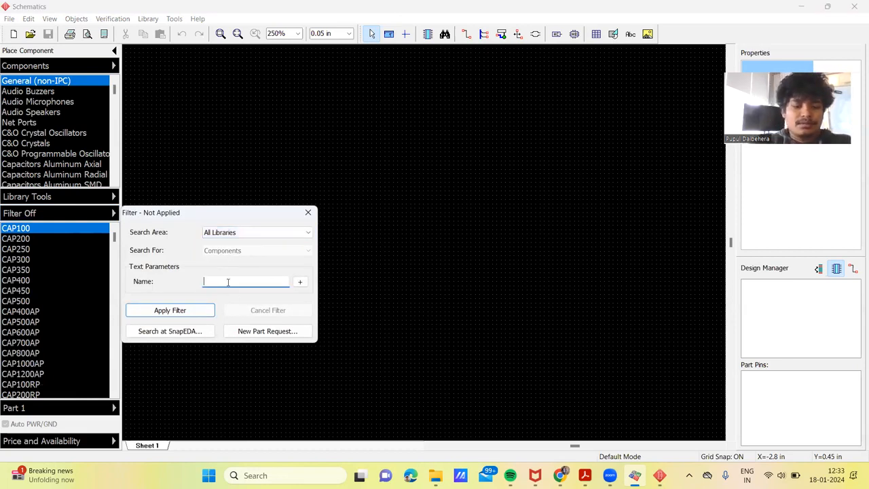
text(RES)
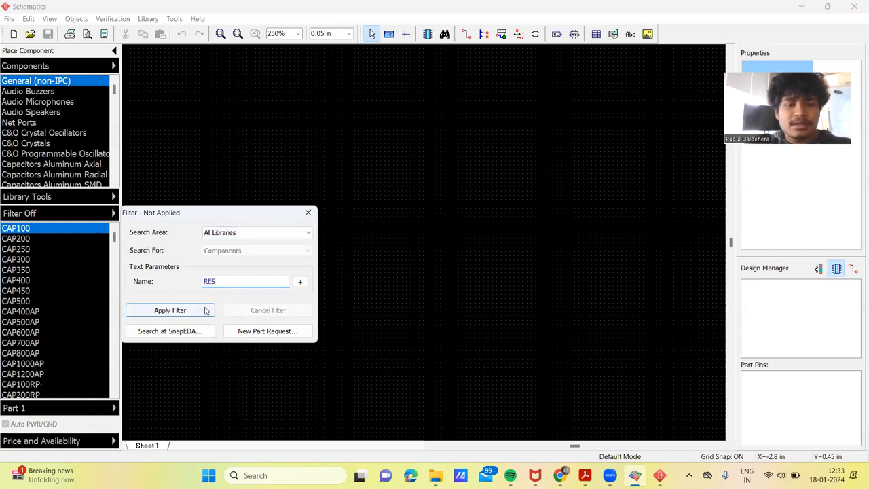
click(179, 311)
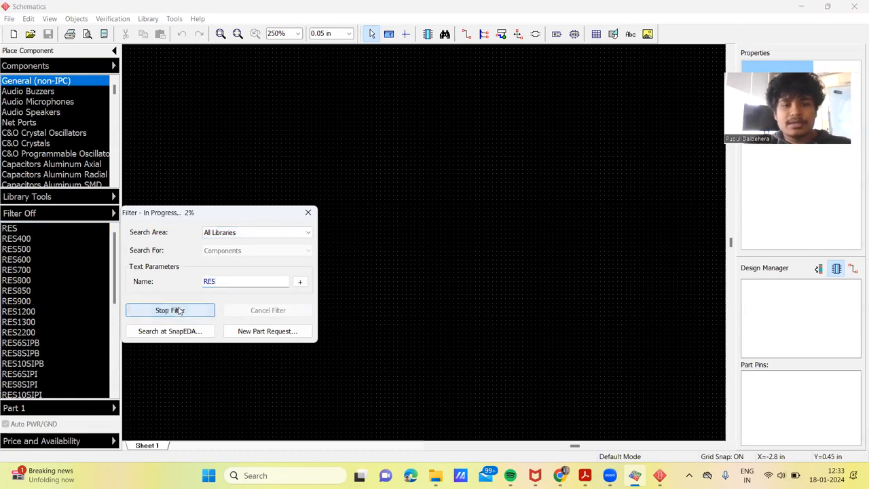
Step: Place three RES resistors on the sheet, two stacked near the middle and one farther to their right
click(50, 228)
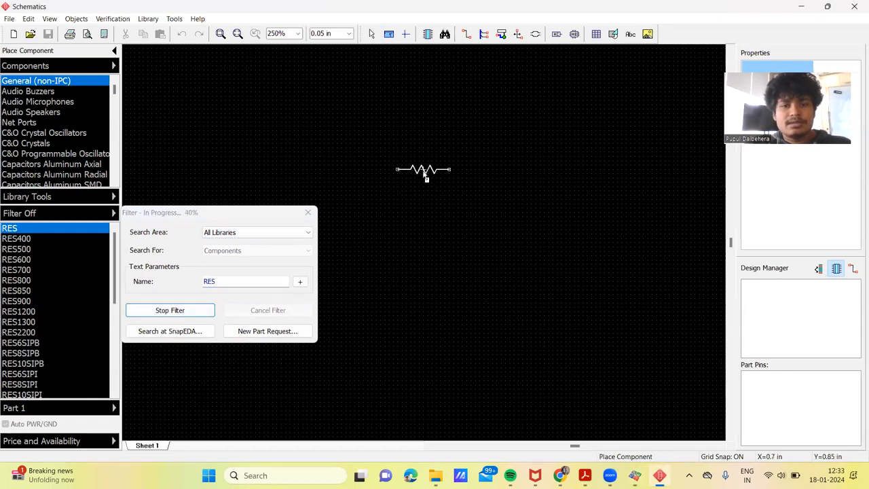
click(429, 167)
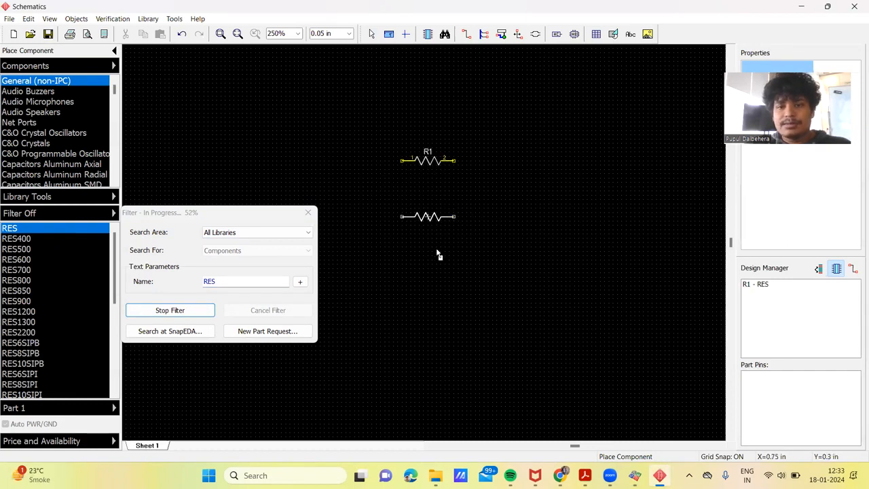
click(430, 245)
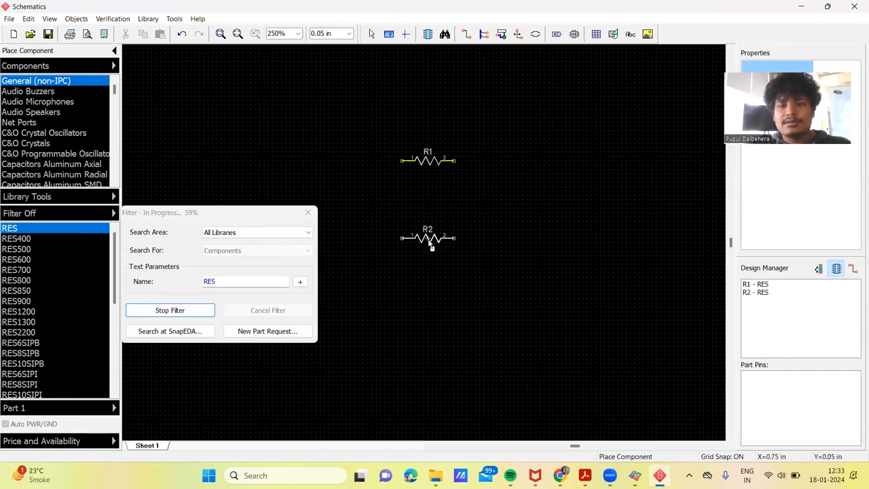
click(684, 195)
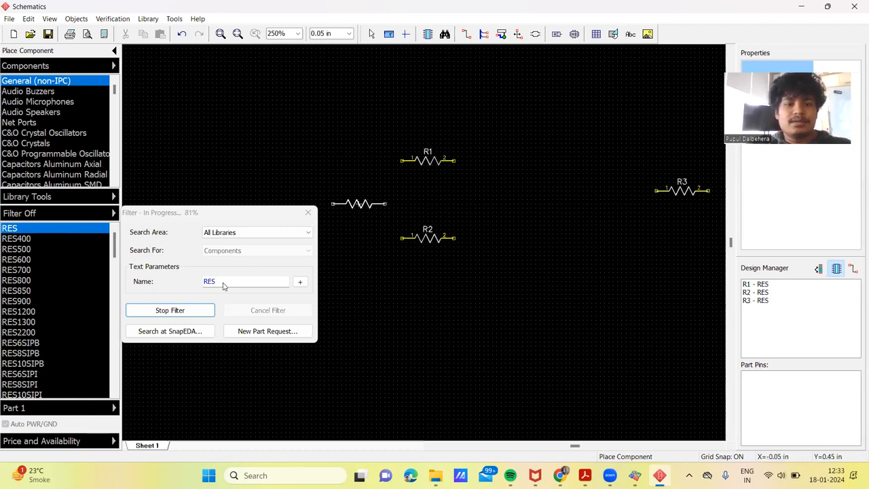
Step: Stop the resistor search and filter the components in all libraries by the name CAP
click(167, 311)
click(225, 283)
key(BackSpace)
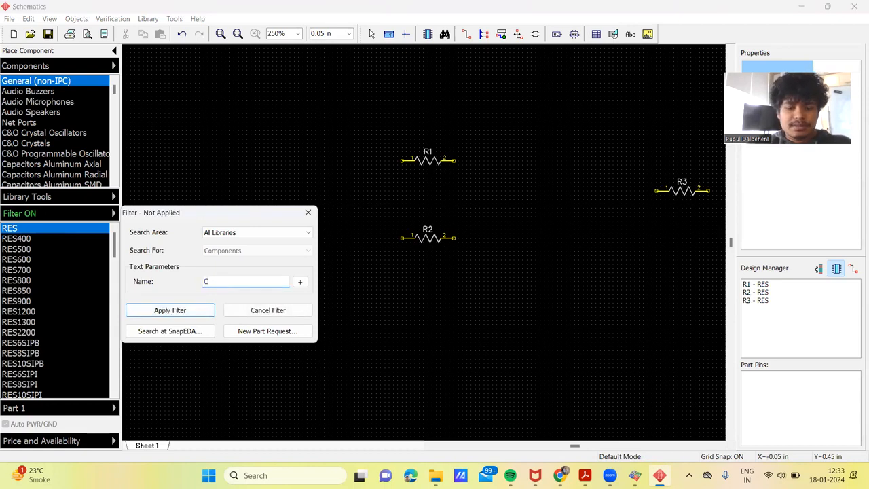
click(174, 310)
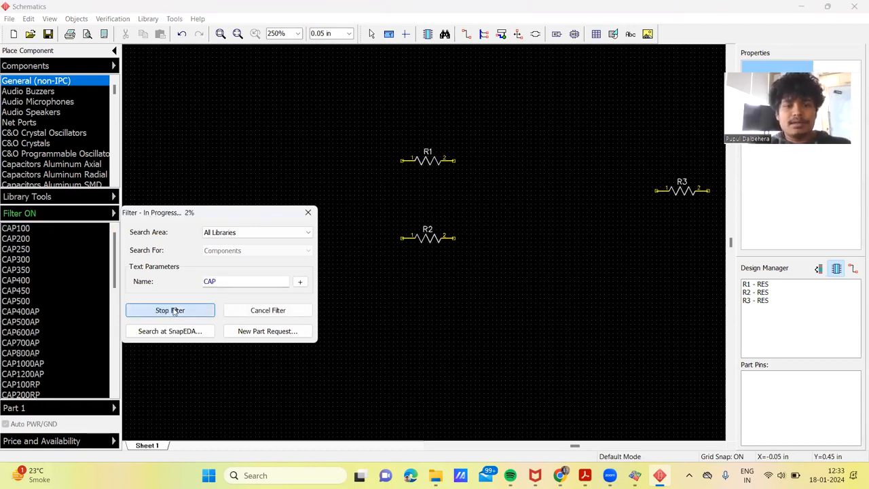
Step: Place one CAP100 capacitor on the sheet below resistor R2 and clear the component filter
click(114, 235)
click(17, 230)
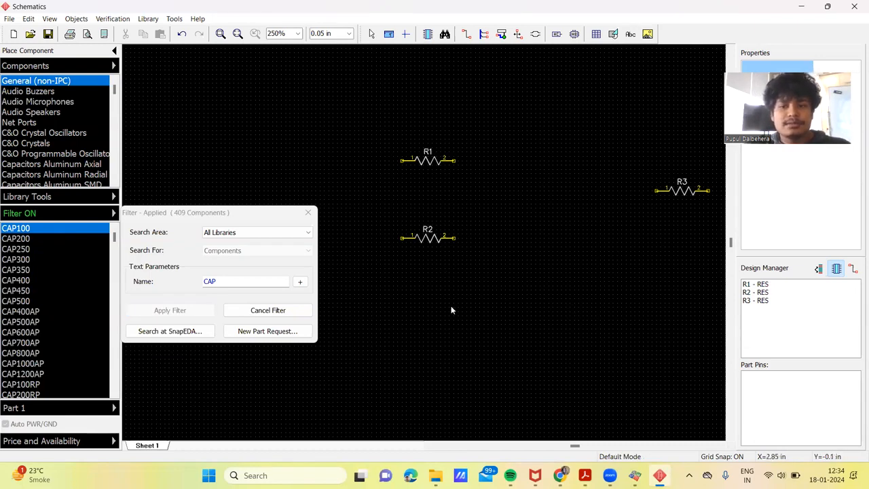
click(263, 309)
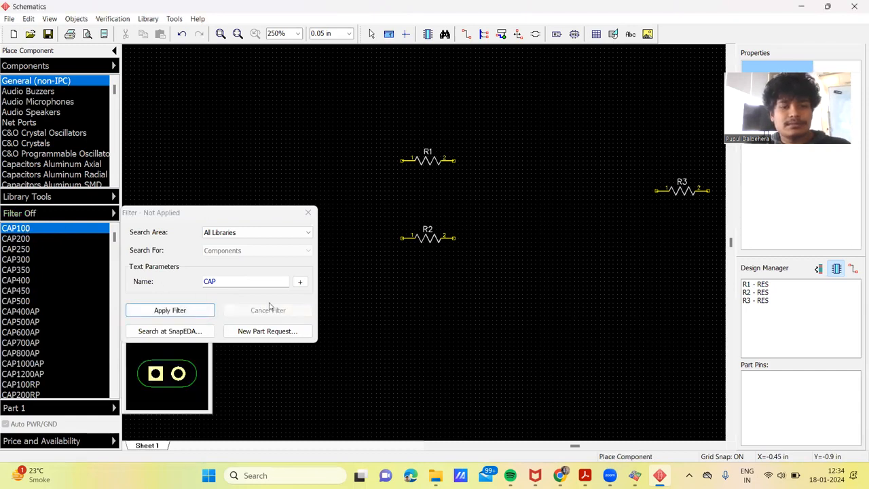
click(437, 305)
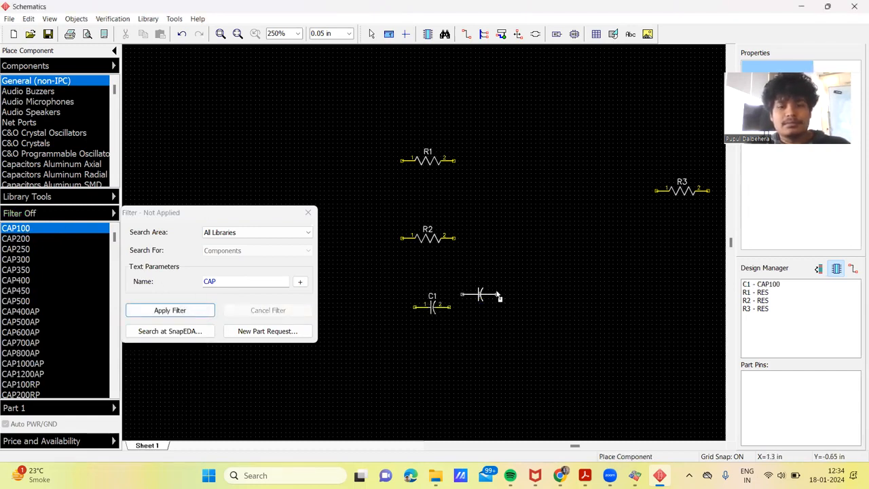
key(Escape)
Step: Filter all libraries for the name LED and place one LED on the sheet below resistor R3
double_click(237, 280)
key(BackSpace)
text(LED)
key(Return)
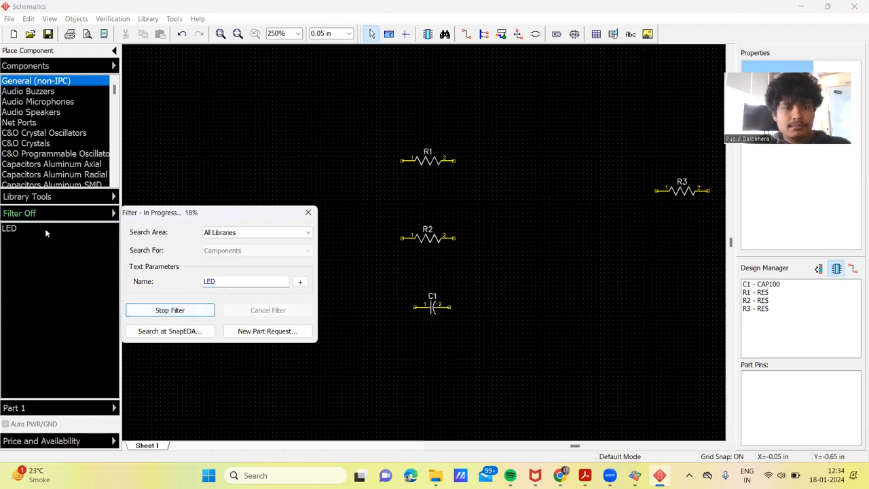
click(34, 229)
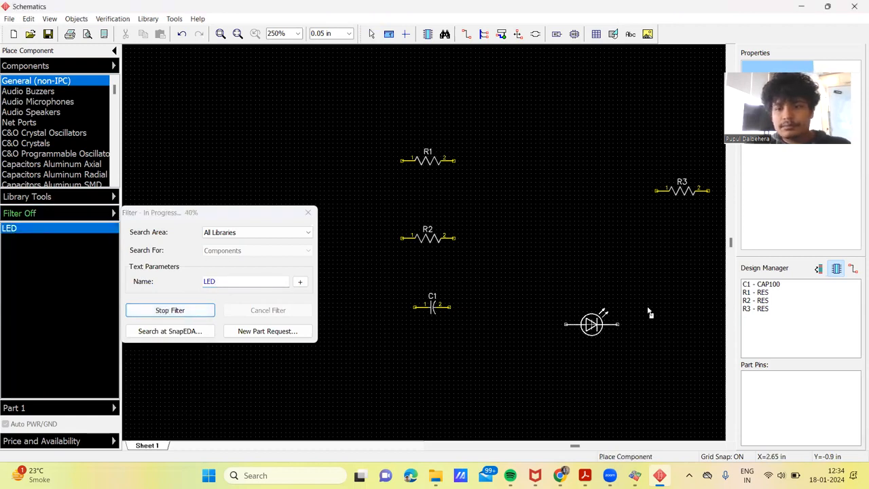
click(665, 286)
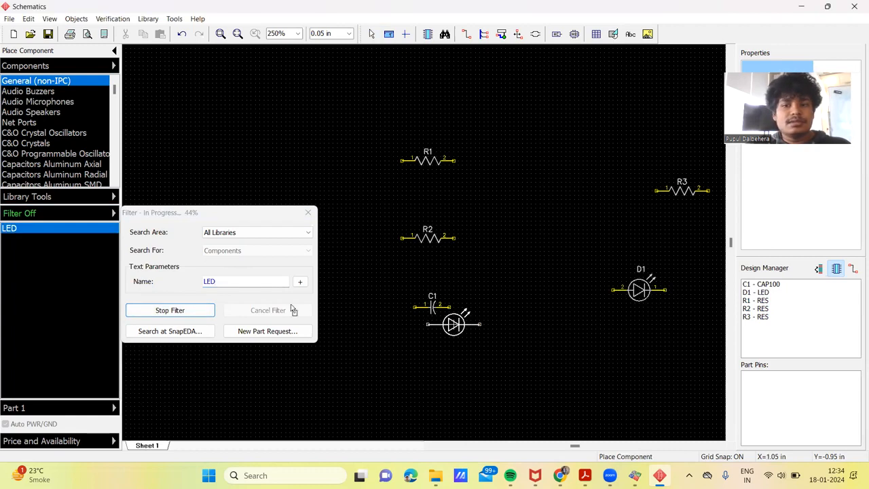
Step: Replace the LED filter with a search for NE555P across all libraries
click(222, 281)
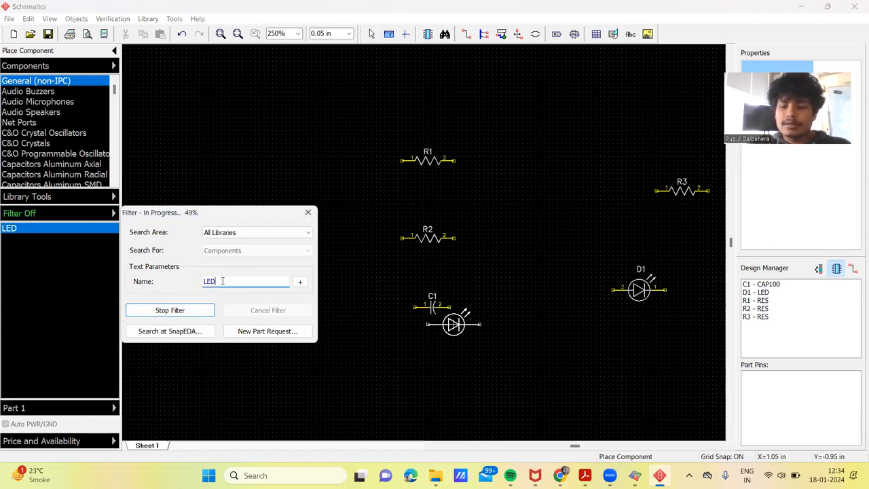
key(BackSpace)
key(BackSpace)
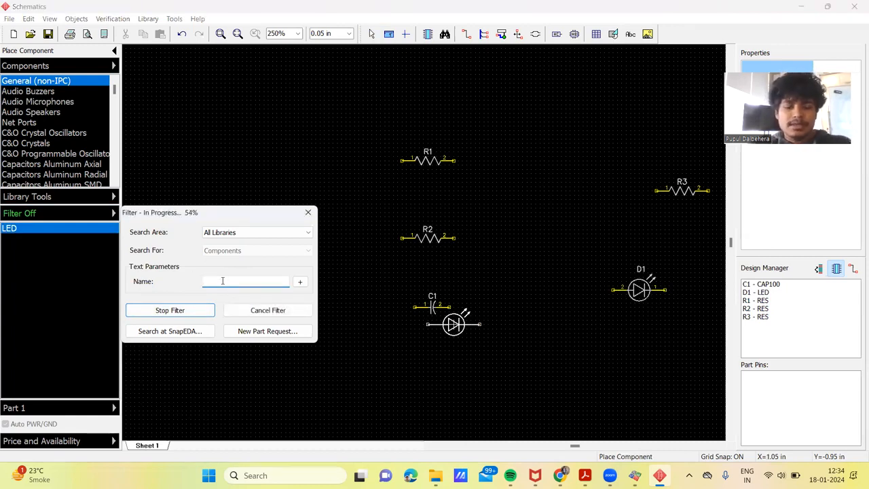
text(N)
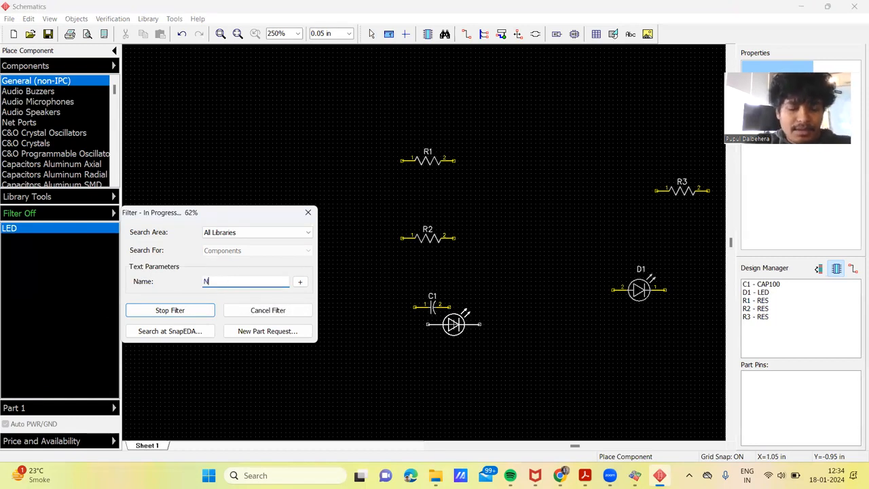
text(E555P)
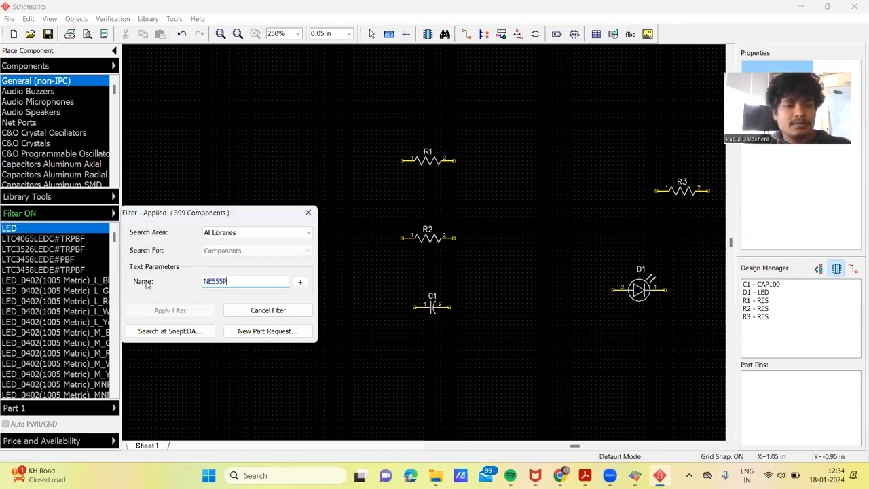
click(249, 311)
click(171, 311)
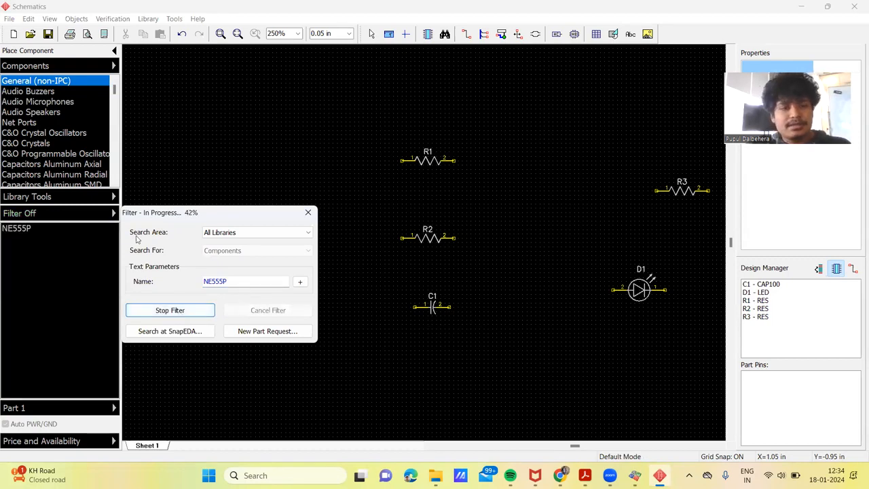
Step: Place one NE555P timer between the stacked resistors and R3, and clear the component filter
click(32, 227)
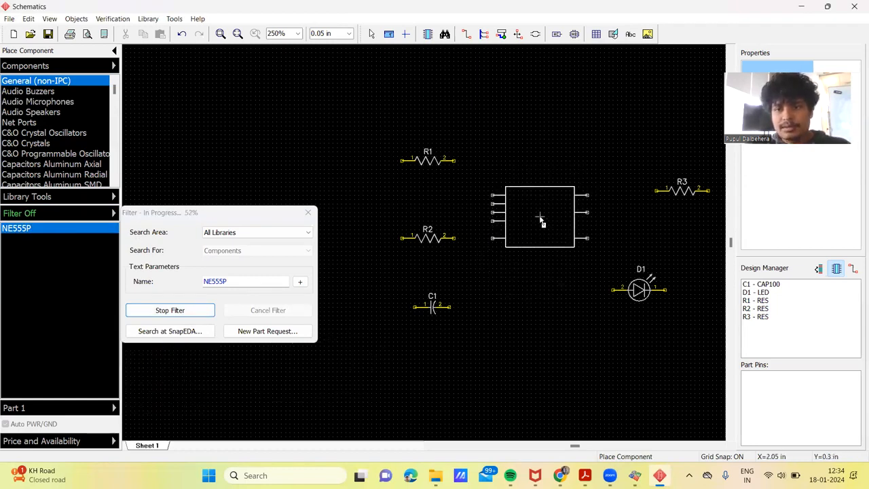
click(549, 216)
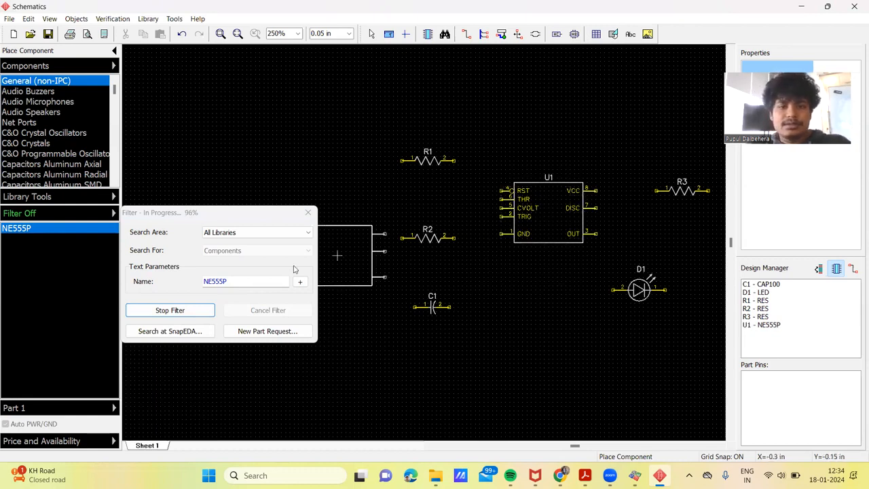
click(259, 310)
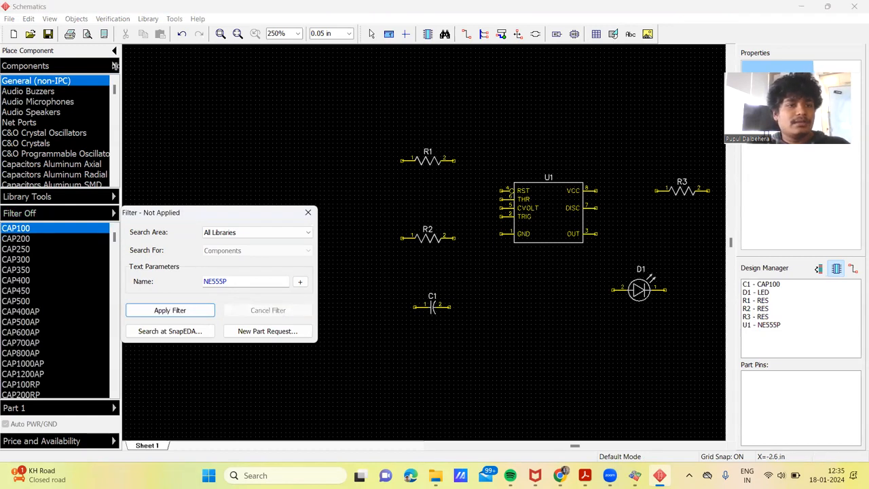
Step: Place a +5V net port on the sheet above and to the left of resistor R1
click(18, 122)
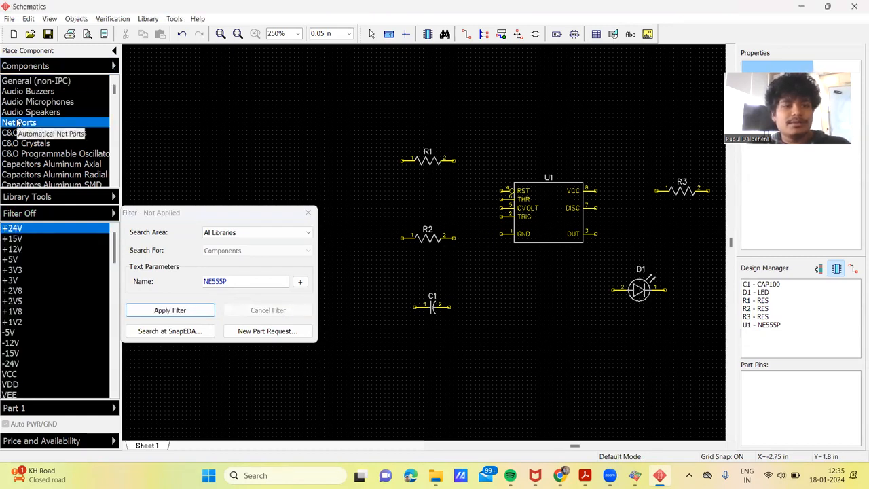
click(11, 260)
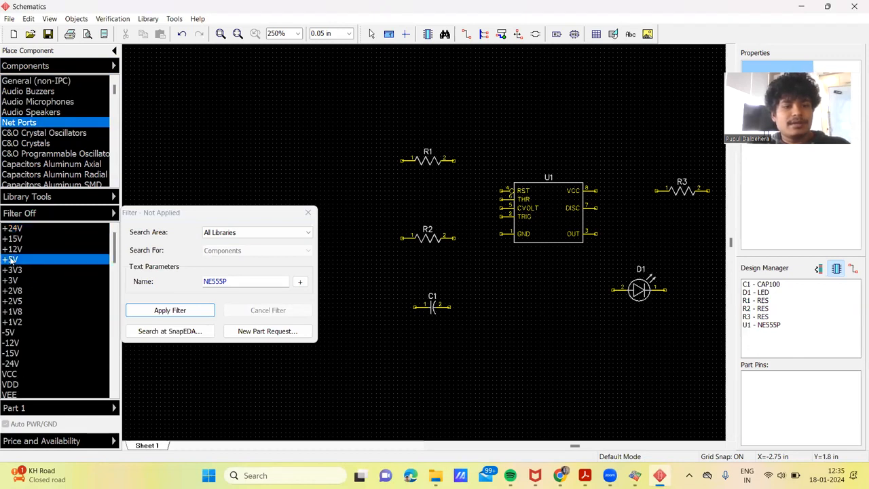
click(346, 92)
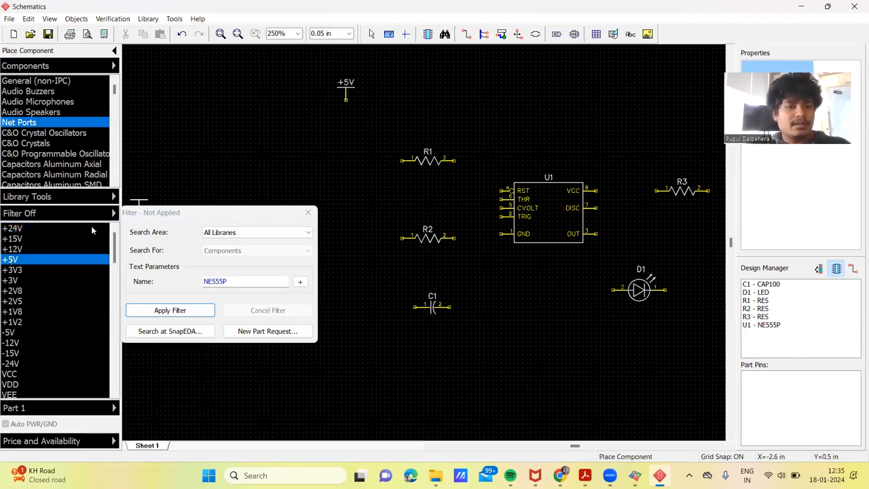
Step: Place one GND net port below the NE555P timer and end component placement
scroll(63, 366, down, 10)
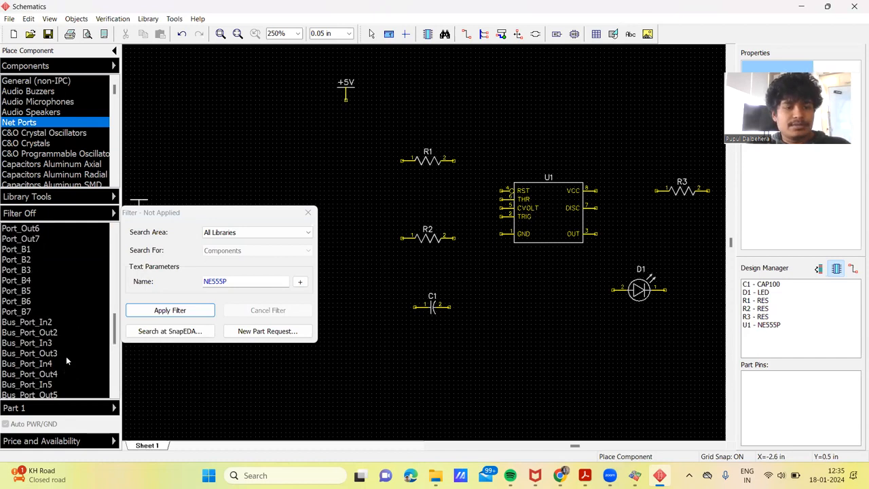
drag(121, 329, 118, 275)
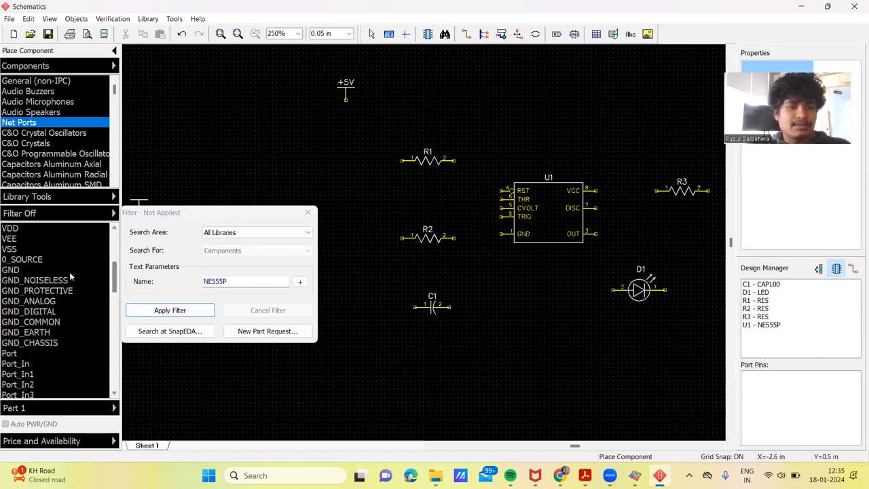
click(15, 270)
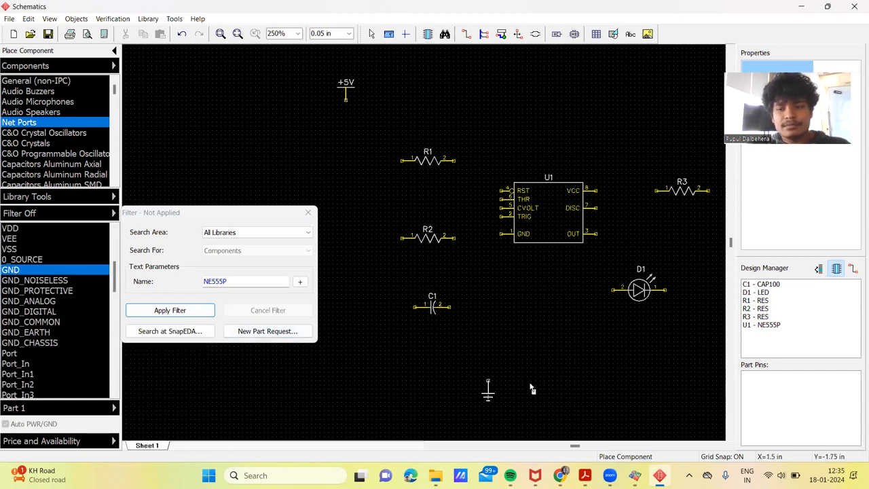
click(558, 372)
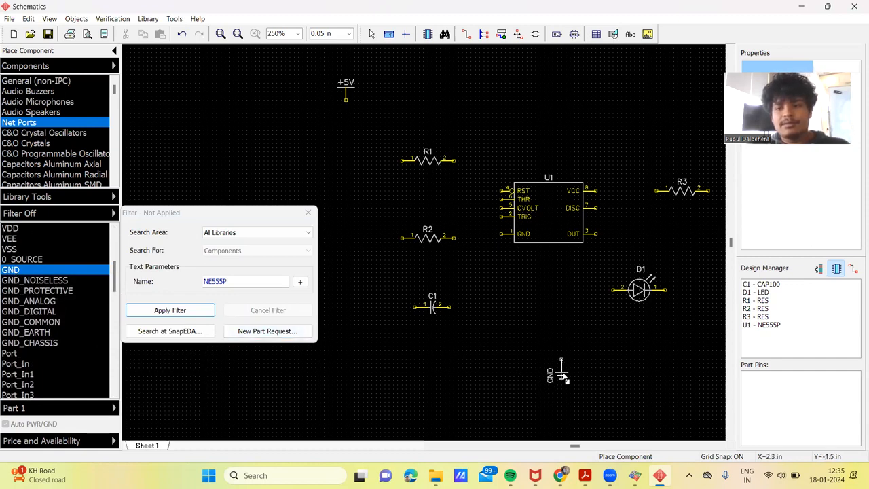
key(Escape)
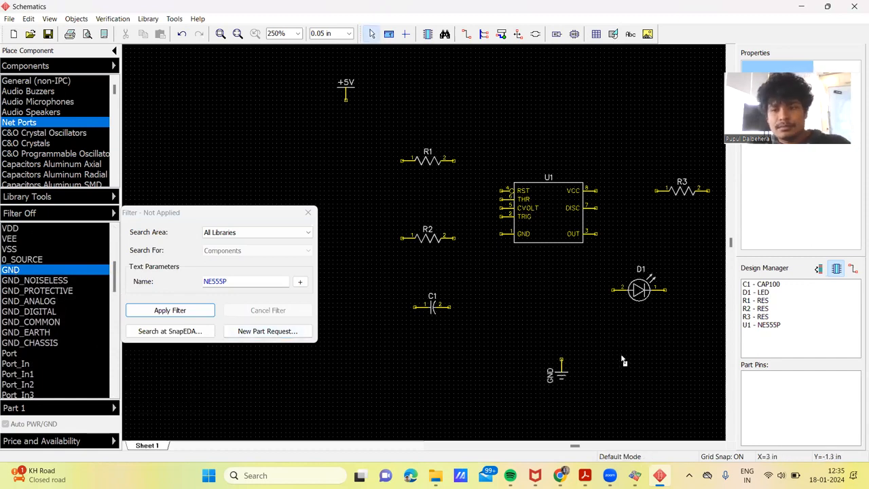
Step: Rotate LED D1 and resistor R3 to vertical and line up R3 directly above D1
click(640, 289)
key(r)
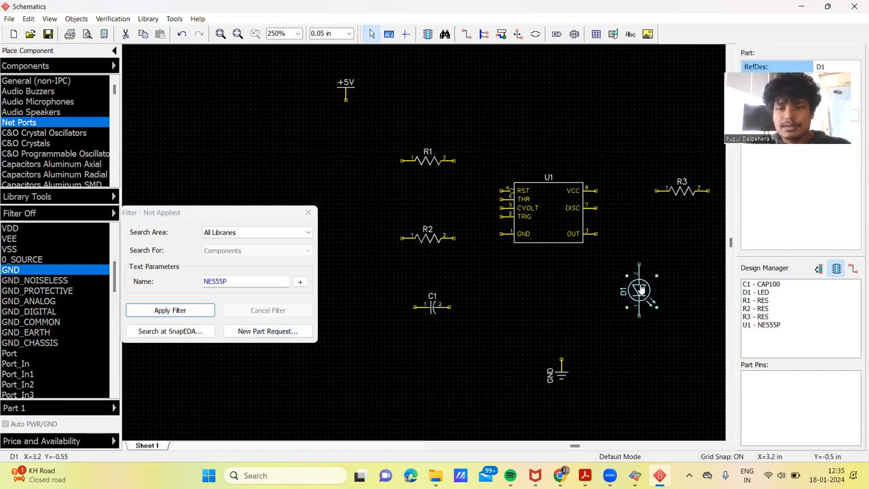
drag(665, 292, 665, 300)
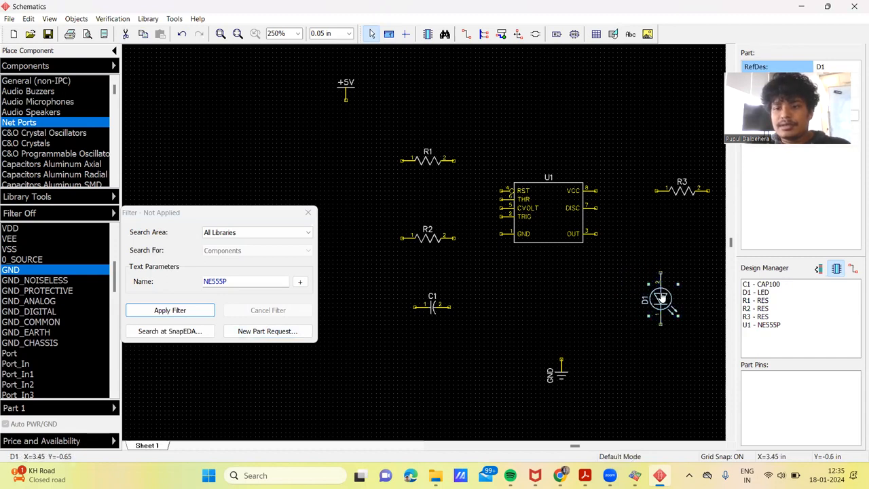
click(683, 195)
key(r)
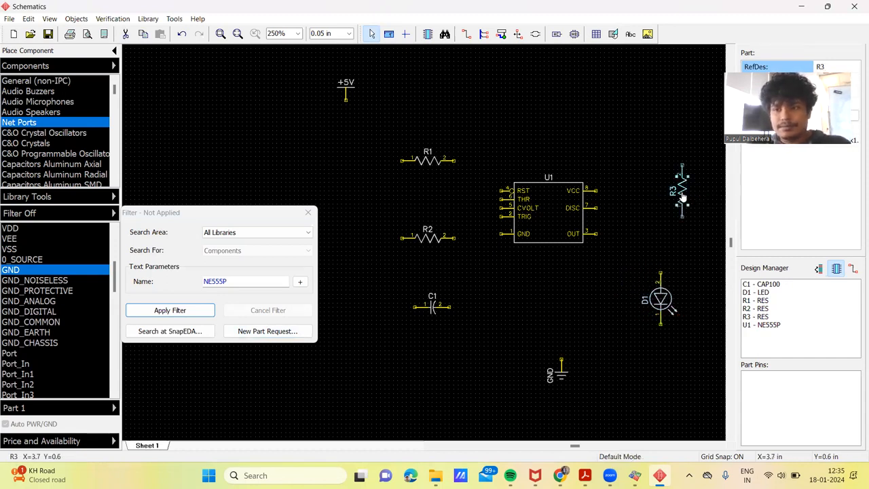
drag(683, 197, 660, 234)
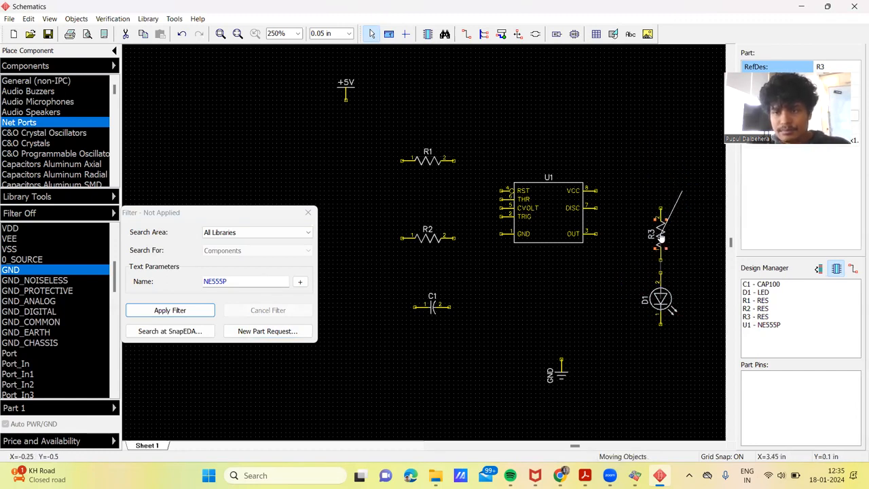
Step: Rotate R2, R1 and C1 to vertical and align C1 directly below R2
click(429, 244)
key(r)
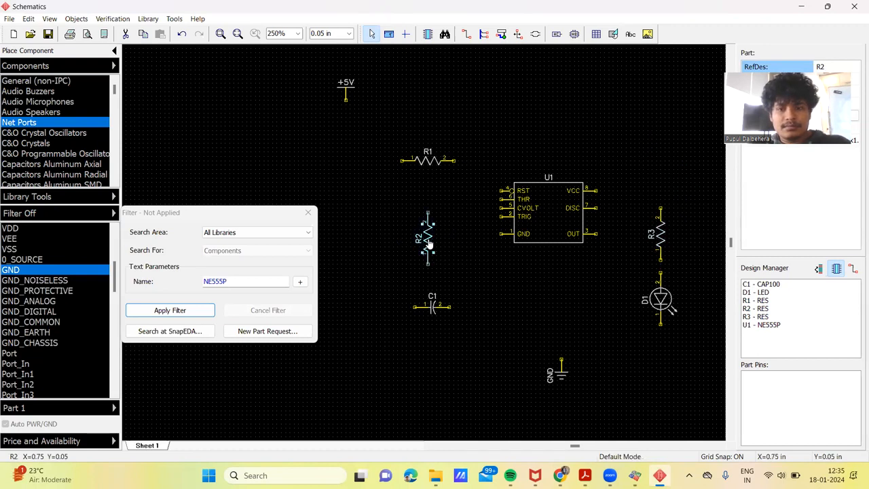
key(r)
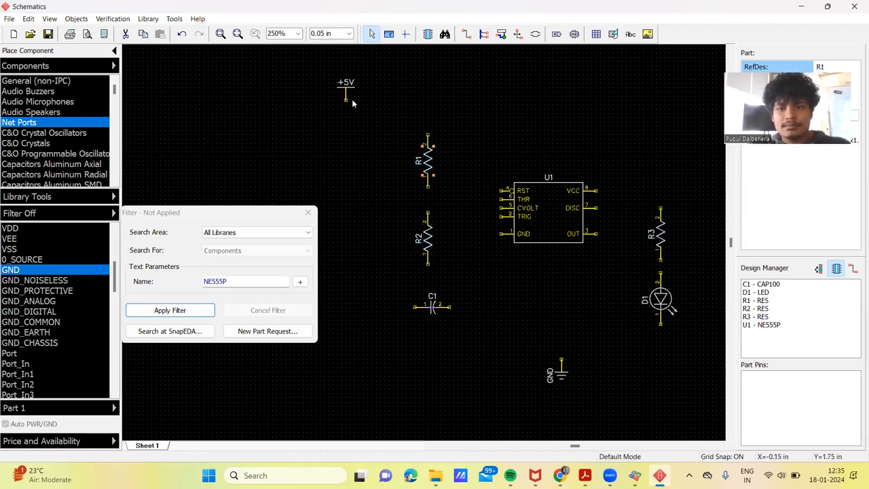
click(433, 309)
key(r)
drag(433, 313, 427, 314)
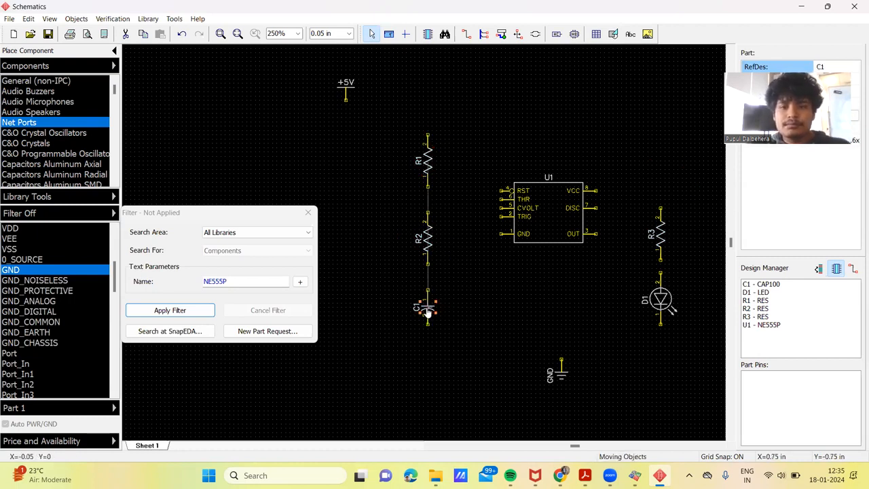
Step: Wire capacitor C1's upper pin to R2 and R2's upper pin to R1
key(w)
click(427, 269)
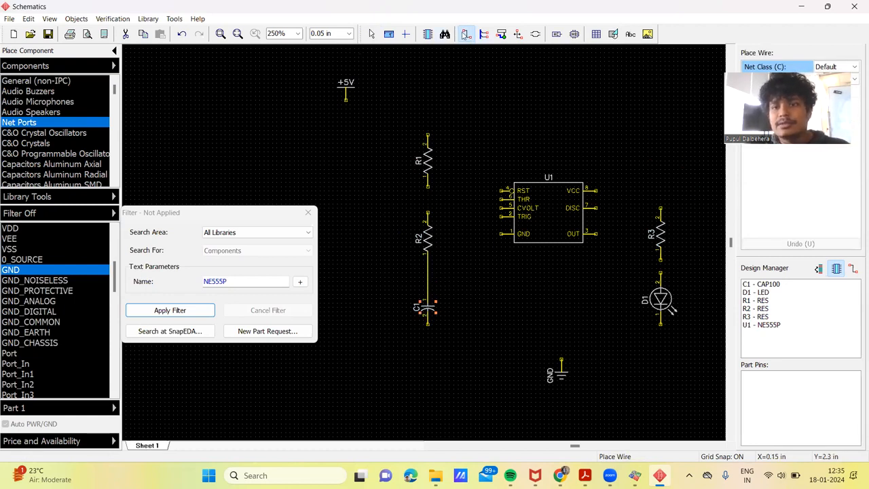
click(427, 212)
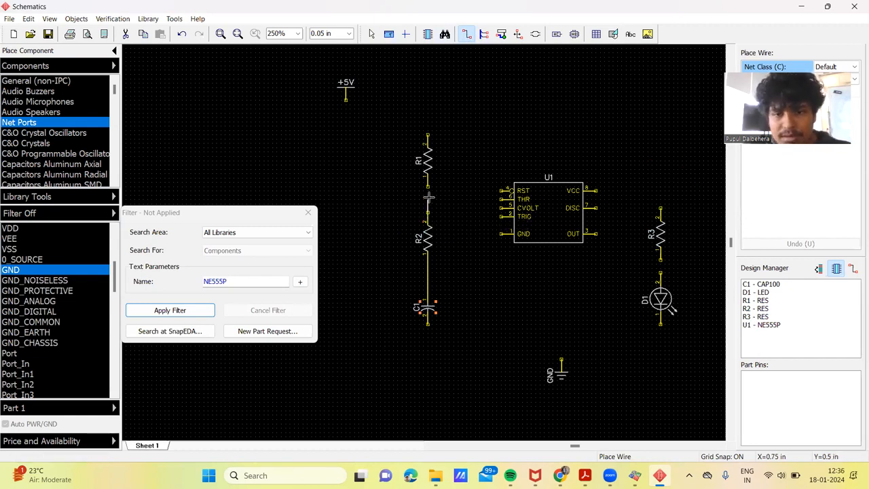
click(427, 181)
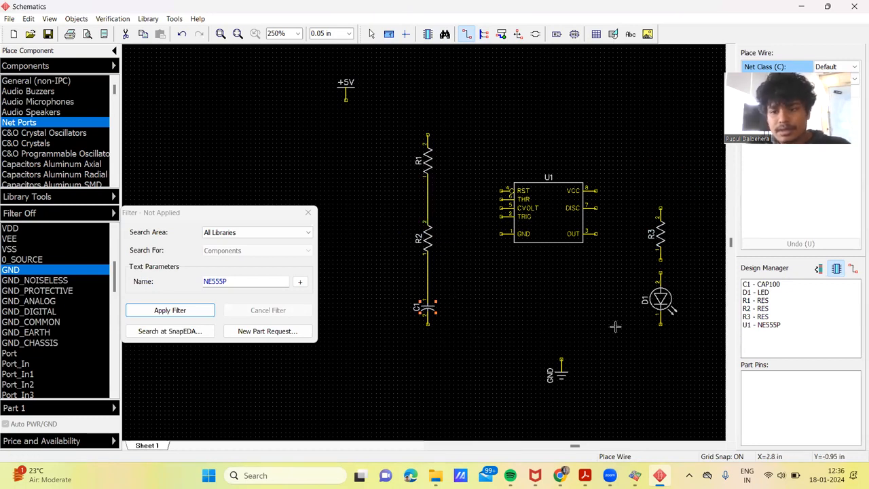
Step: Wire LED D1's upper pin to R3 and its lower pin to the GND port
click(660, 272)
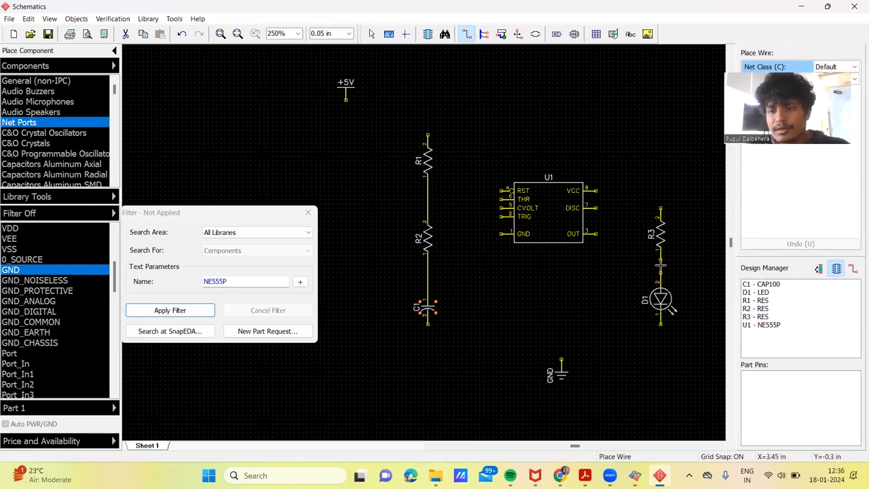
click(660, 260)
click(660, 324)
click(562, 359)
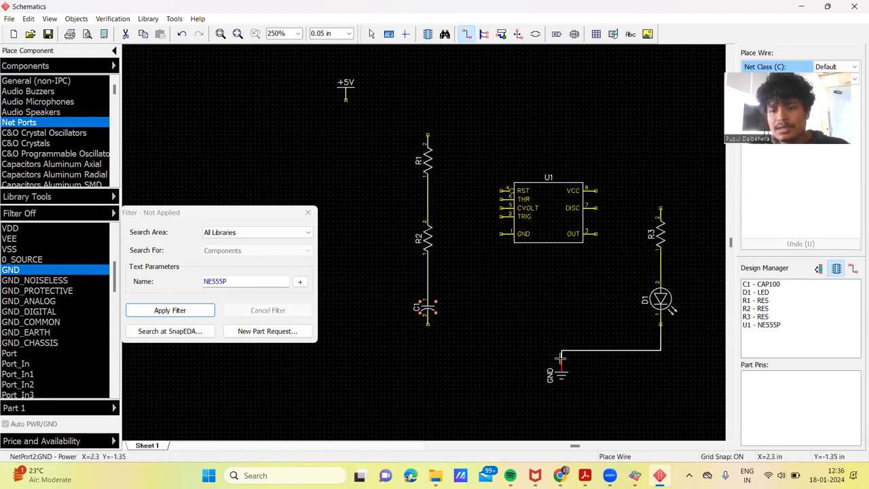
Step: Wire the timer's GND pin and capacitor C1's lower pin to the ground line
click(501, 234)
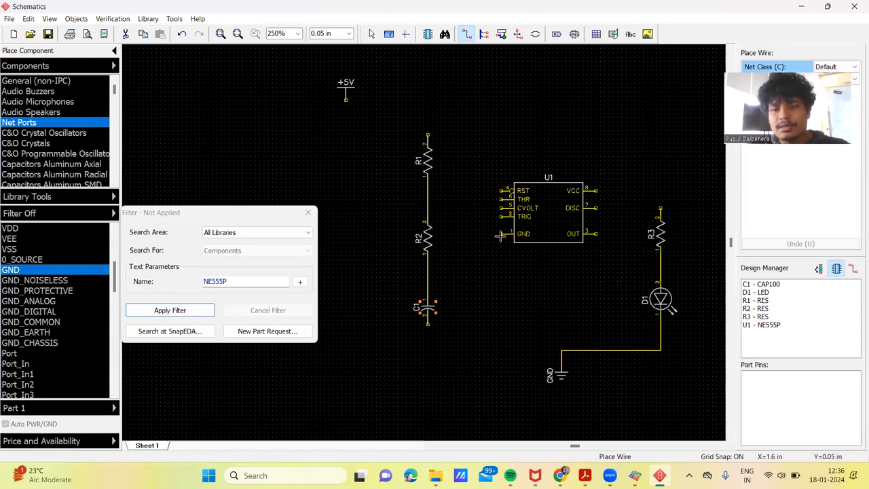
click(558, 351)
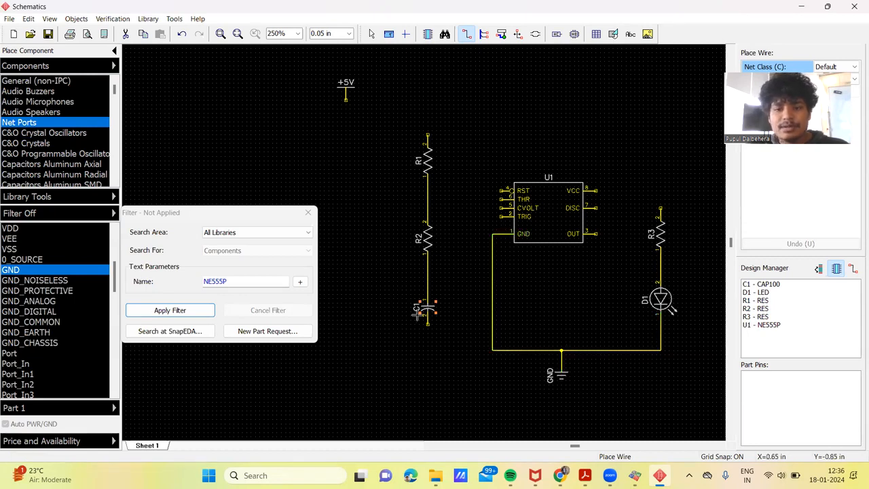
click(428, 323)
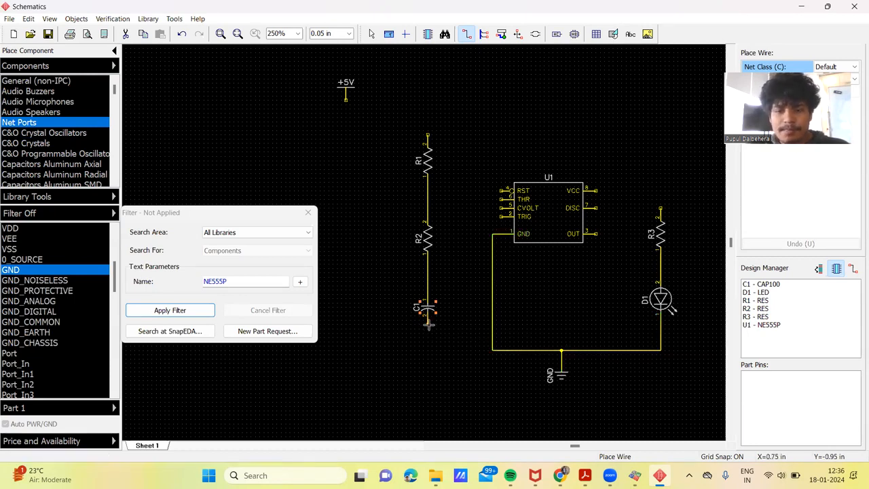
click(494, 351)
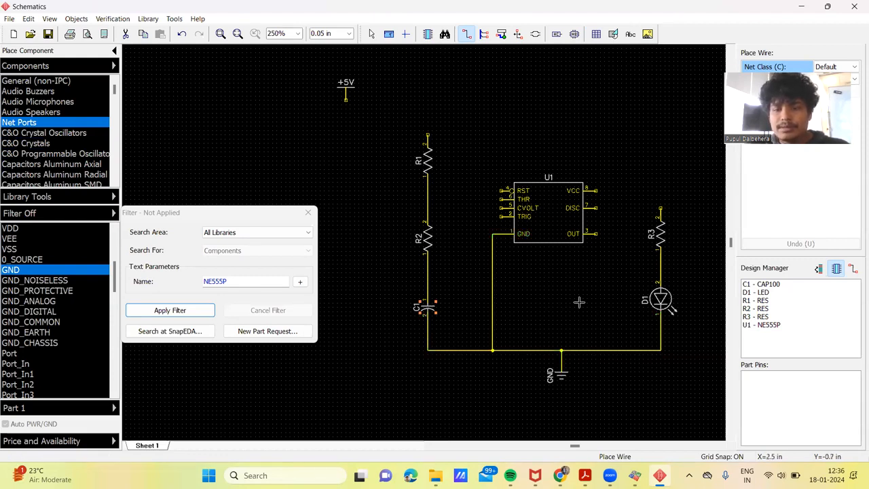
Step: Wire the +5V port to R1's upper pin and connect the timer's VCC and RST pins to that supply line
click(348, 100)
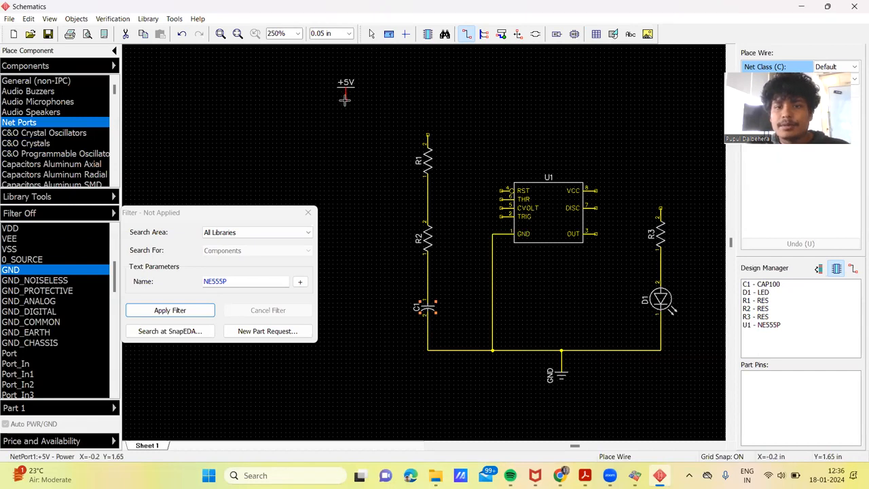
click(426, 133)
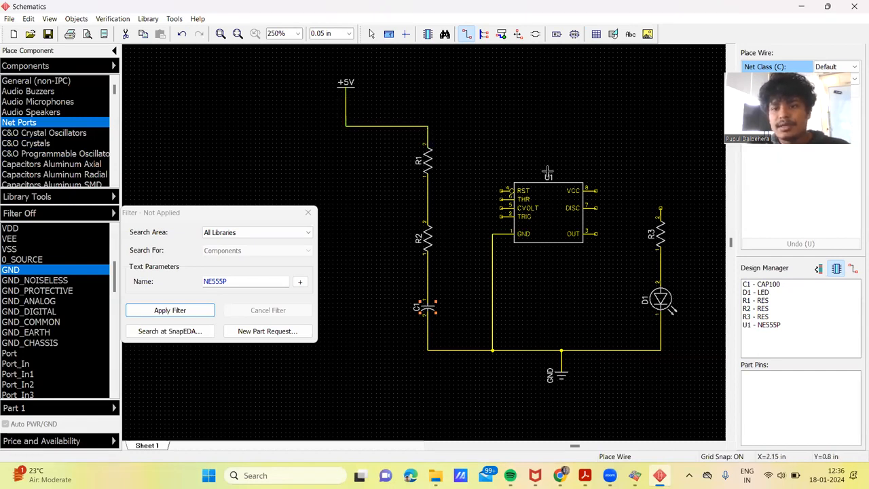
click(604, 190)
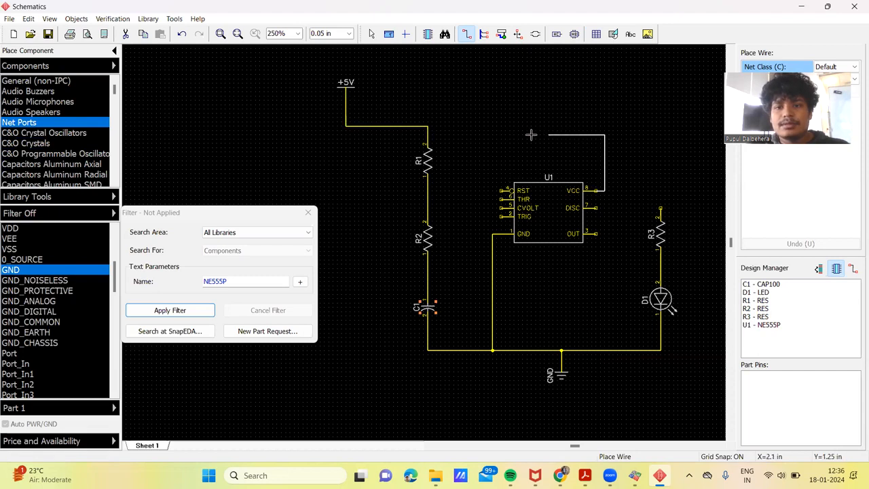
click(427, 127)
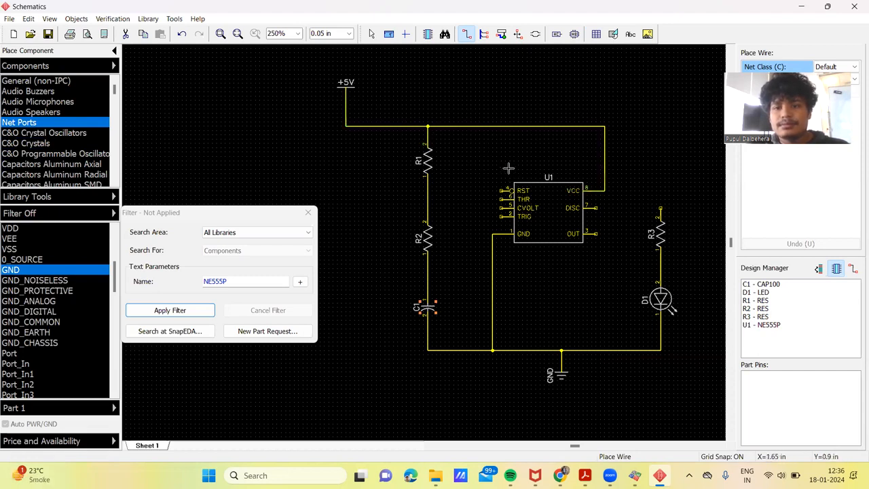
click(500, 191)
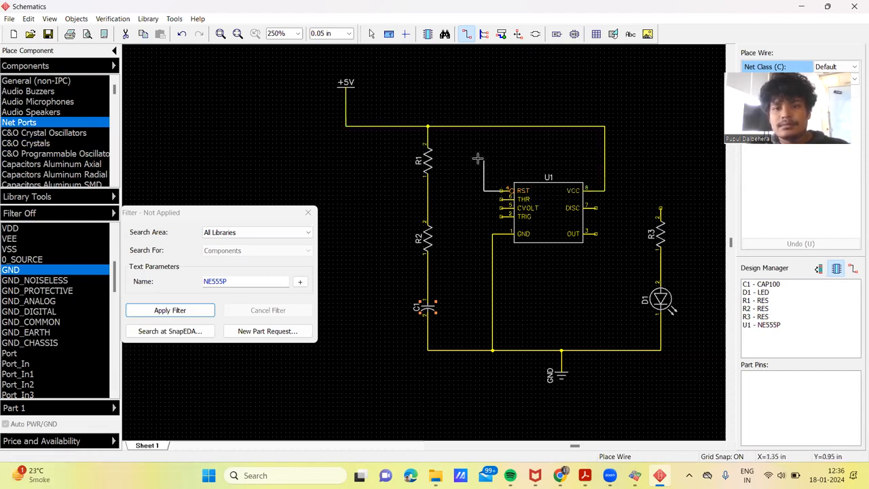
click(492, 125)
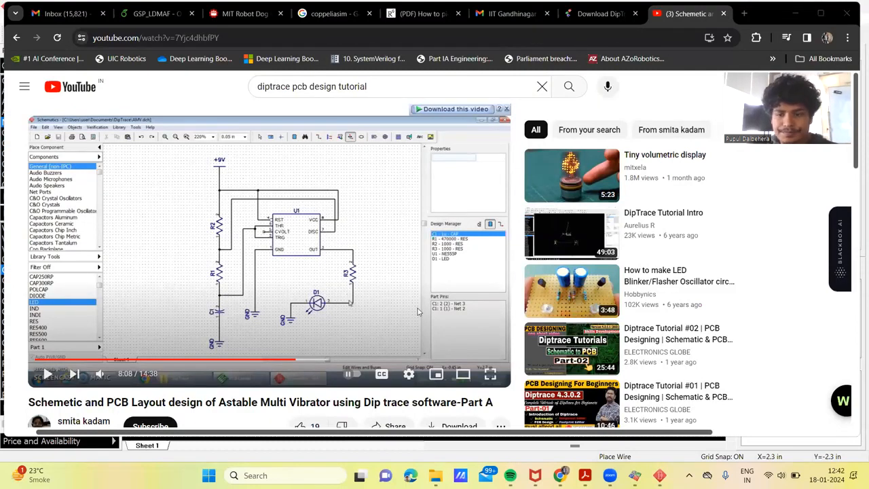
Step: Switch from the browser back to the Schematics window and arrange it beside the reference YouTube circuit
click(635, 475)
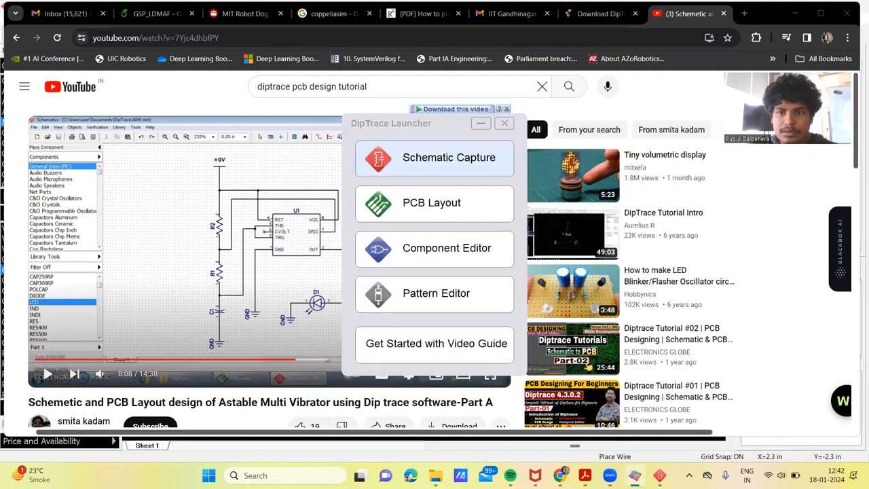
click(659, 475)
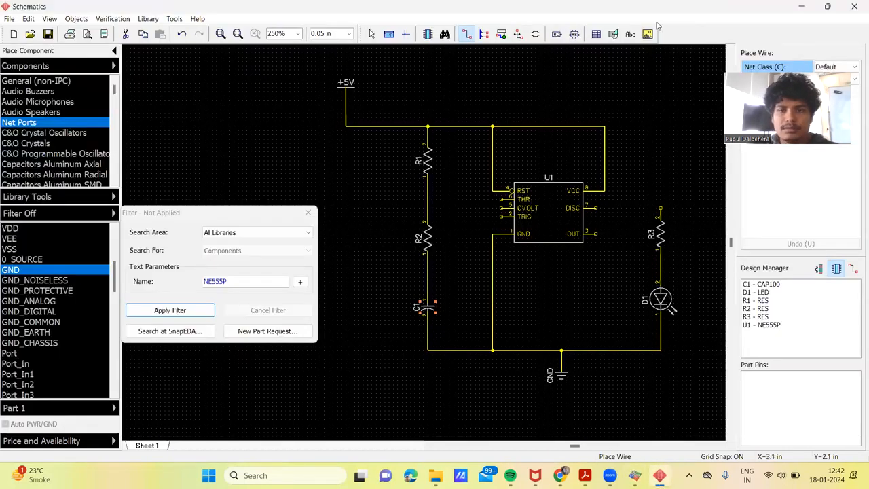
drag(542, 6, 808, 5)
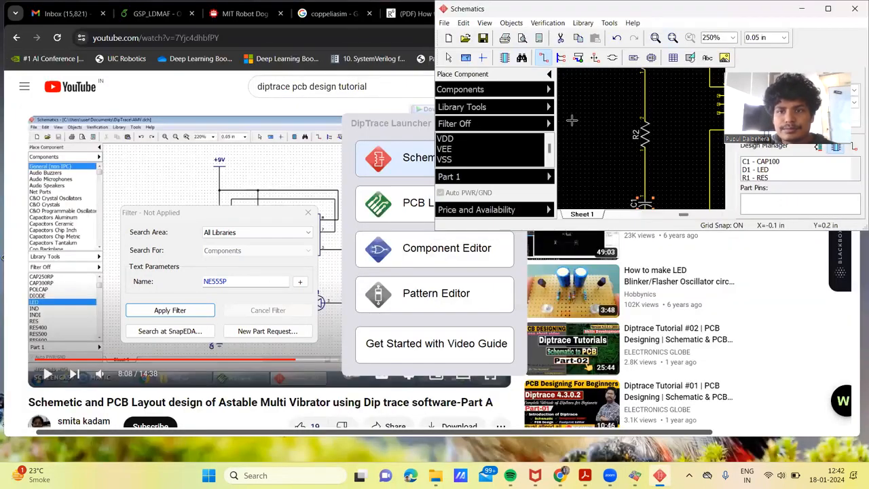
Step: Wire the timer's DISC pin to the line between R2 and capacitor C1
scroll(572, 121, down, 4)
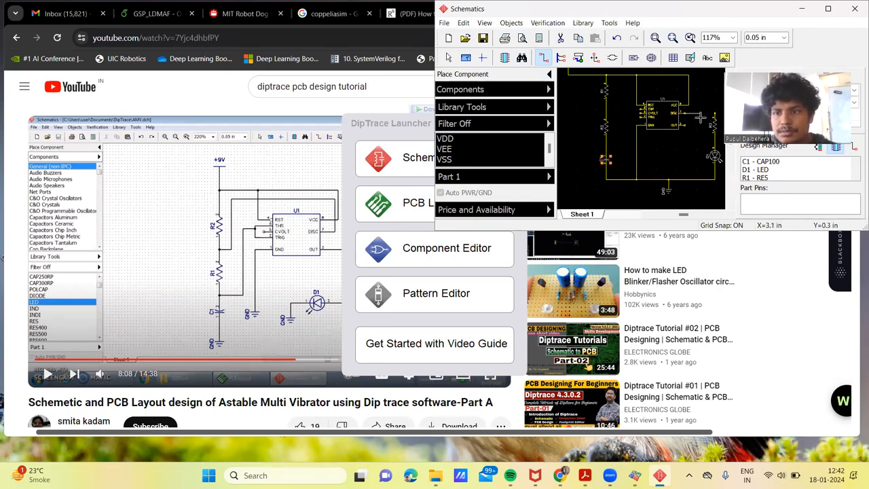
click(693, 148)
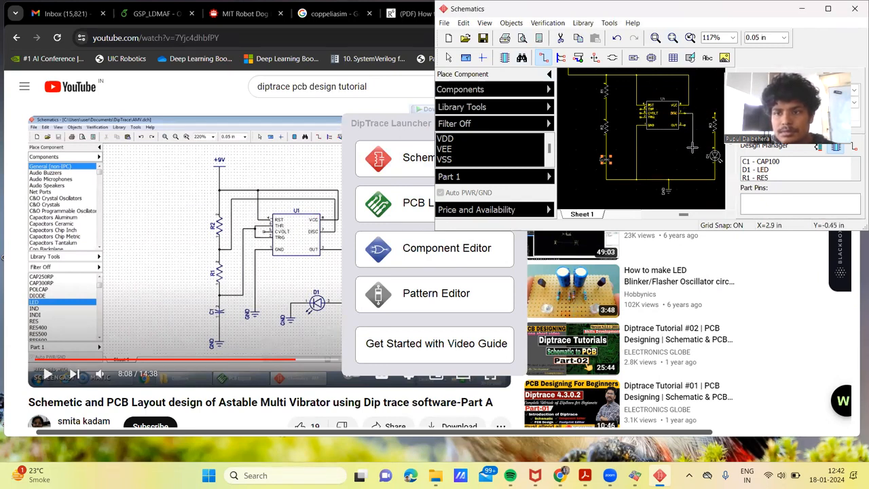
click(606, 146)
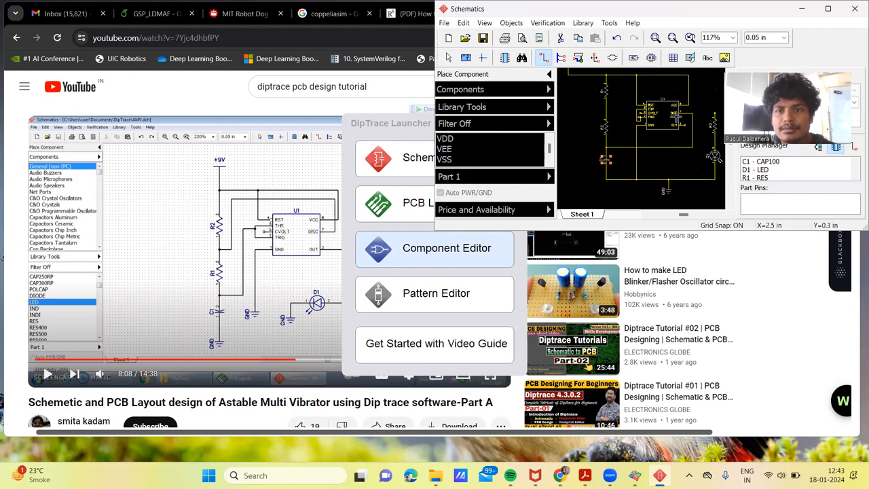
Step: Delete the wire that runs from the timer's DISC pin to the R2–C1 line
click(449, 57)
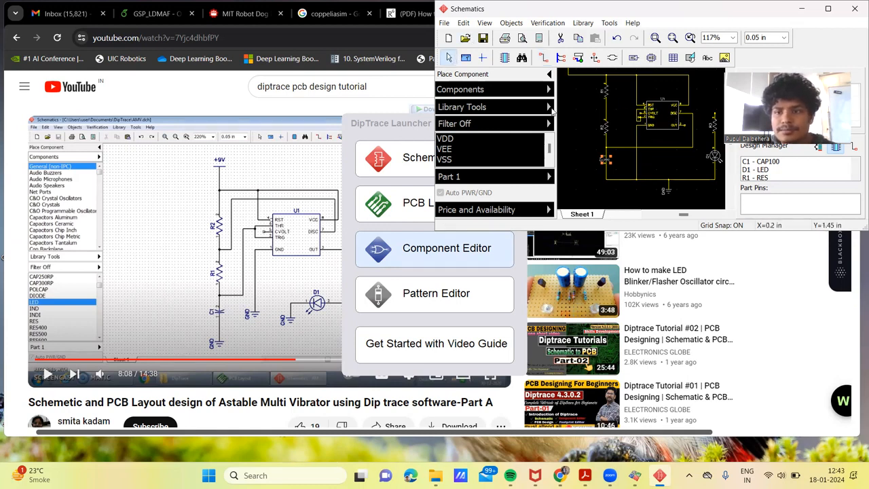
click(671, 146)
key(Delete)
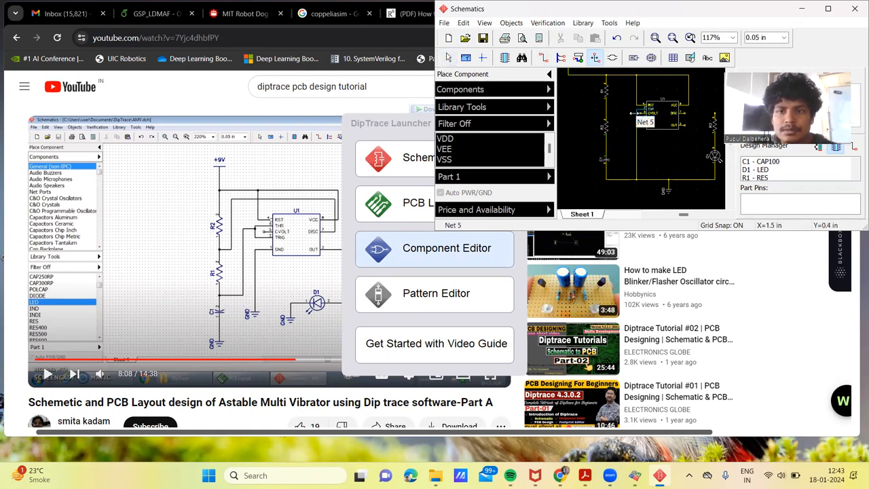
Step: Wire the joined THR and TRIG pins to the R2–C1 junction and the DISC pin to the R1–R2 junction
click(543, 57)
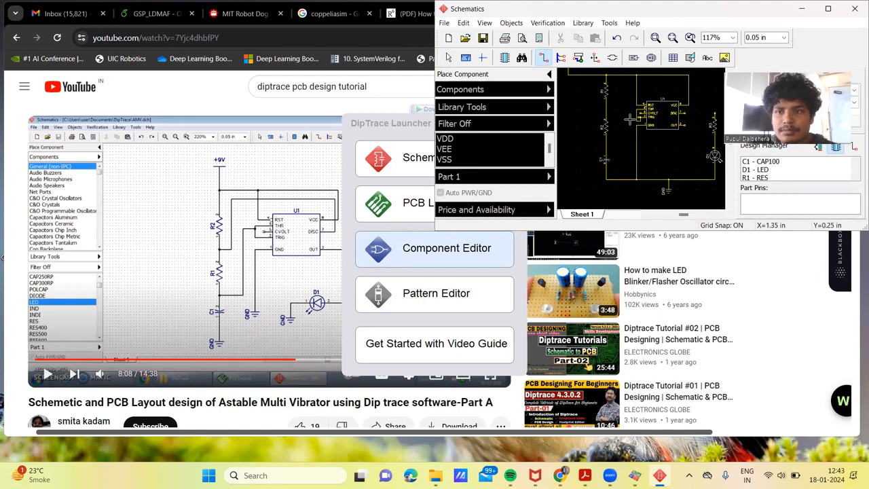
click(636, 116)
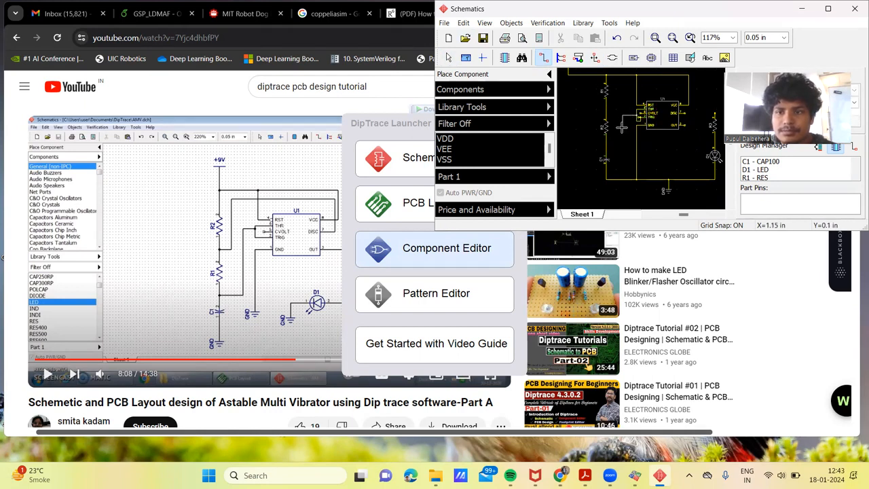
click(609, 143)
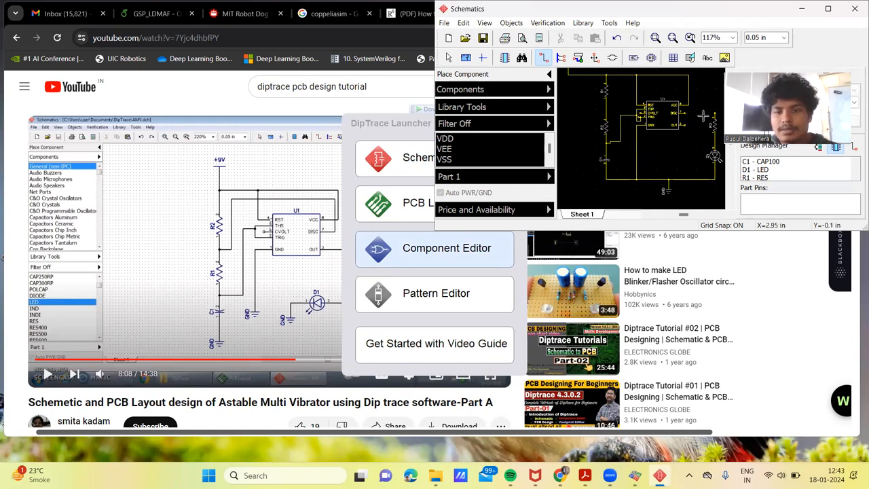
click(683, 113)
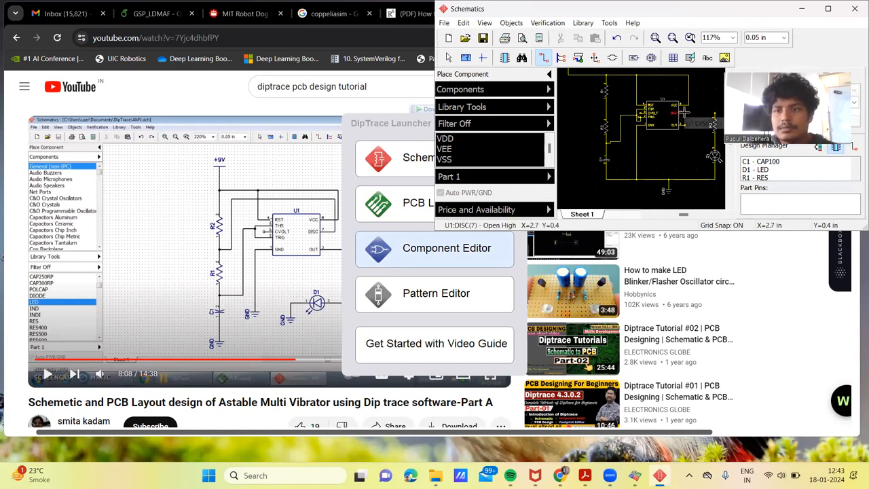
click(607, 110)
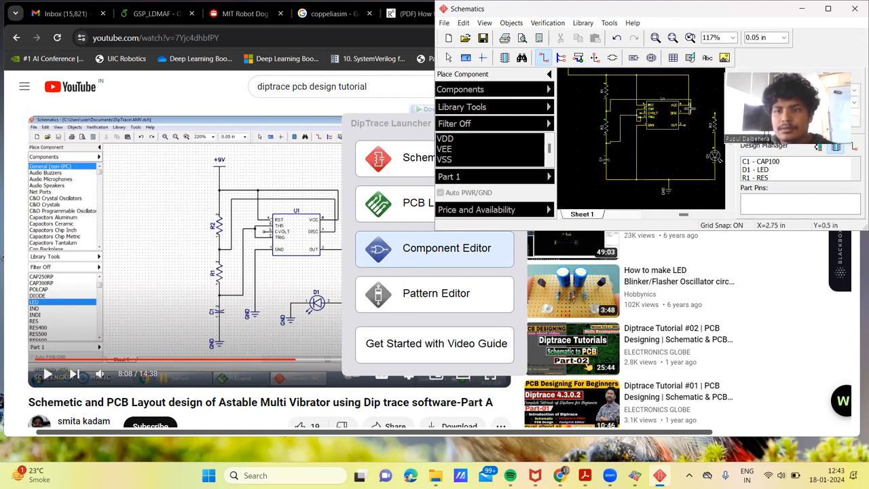
Step: Maximize the Schematics window and run the Electrical Rule Check on the circuit
click(829, 9)
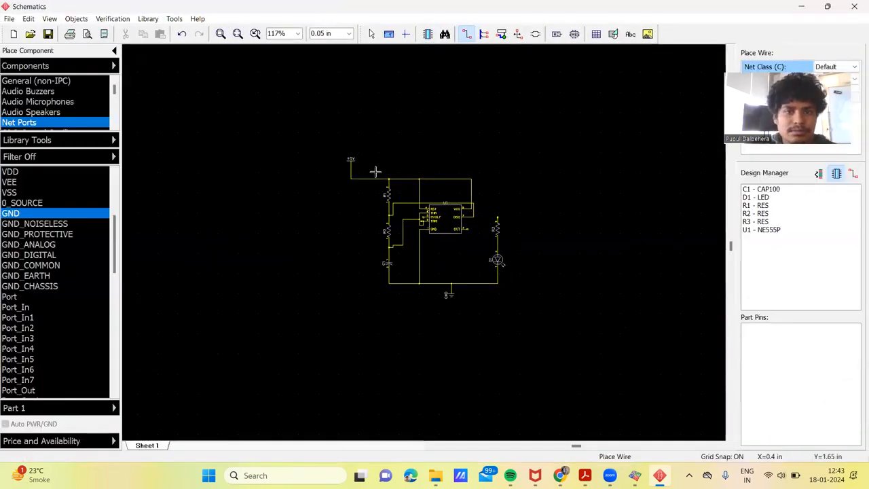
scroll(375, 183, up, 1)
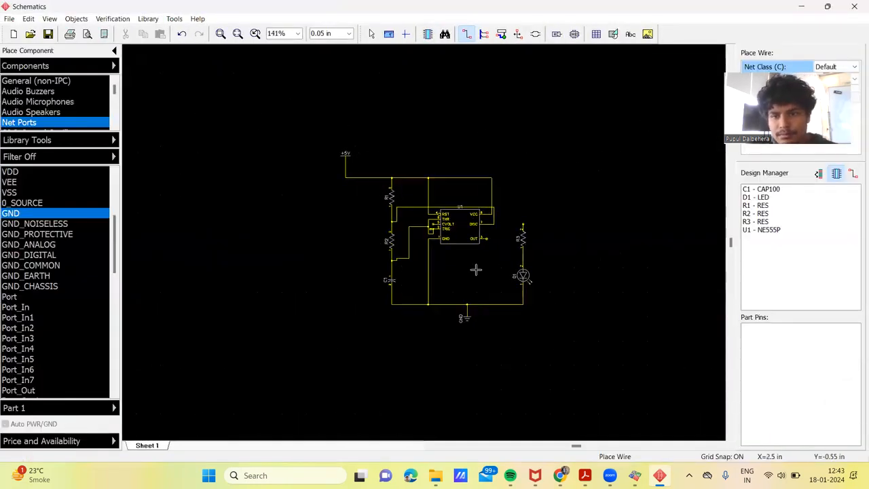
scroll(489, 231, up, 2)
scroll(490, 231, up, 2)
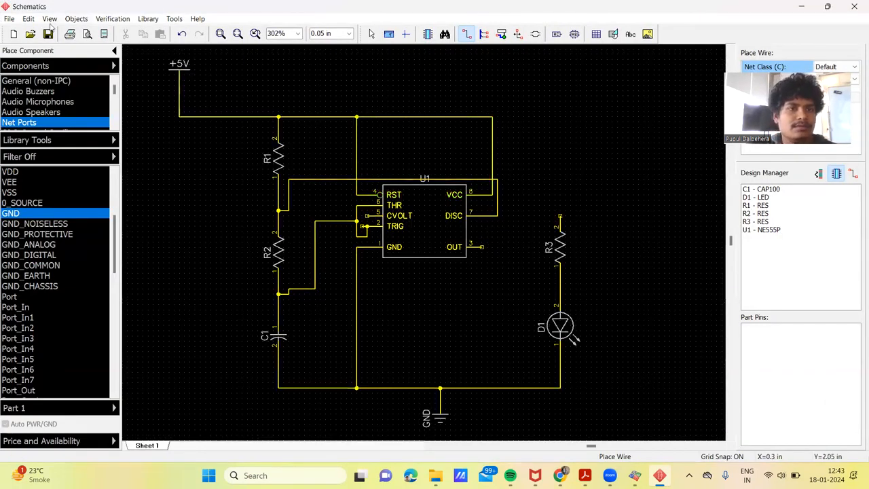
click(372, 34)
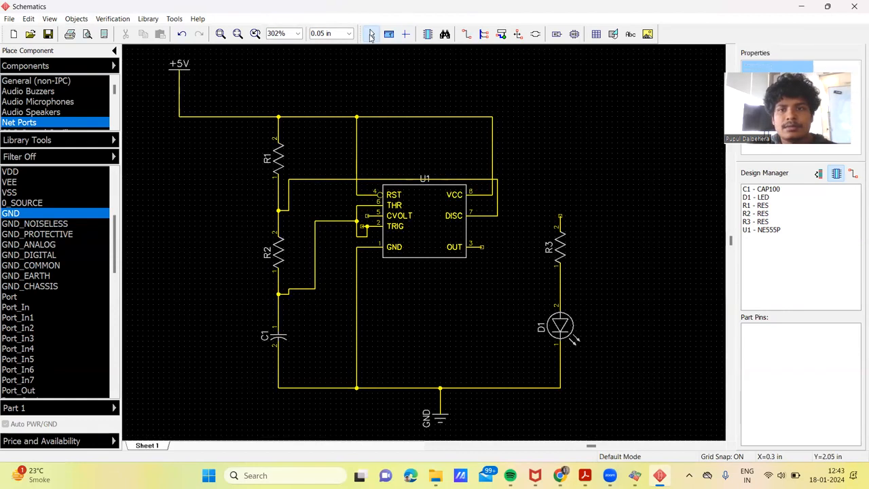
click(112, 19)
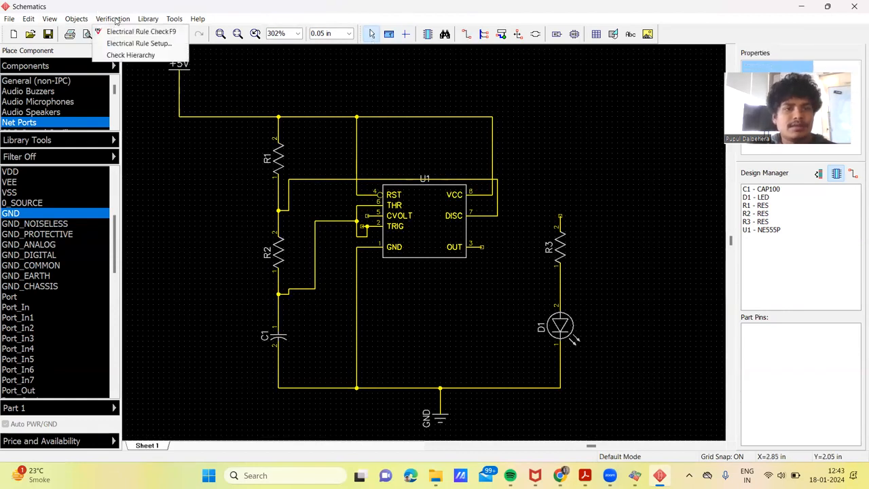
click(132, 31)
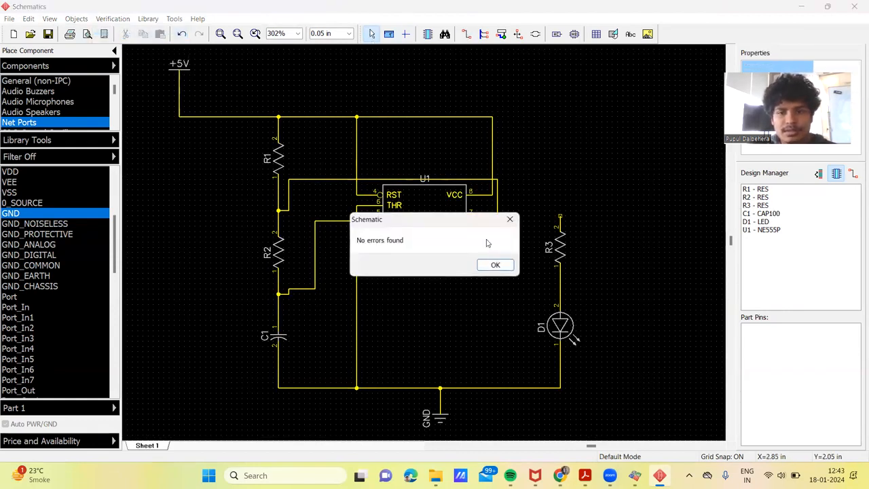
click(496, 265)
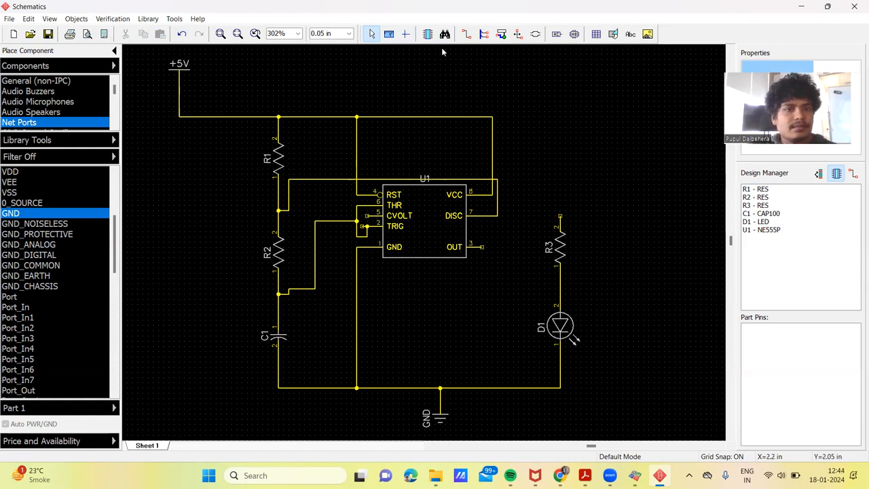
Step: Wire R3's upper pin to the timer's OUT pin
click(466, 34)
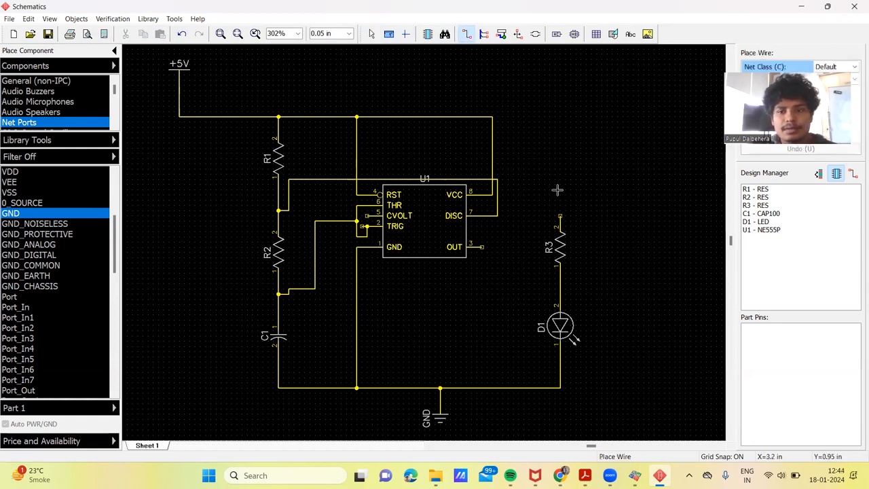
click(560, 216)
click(524, 205)
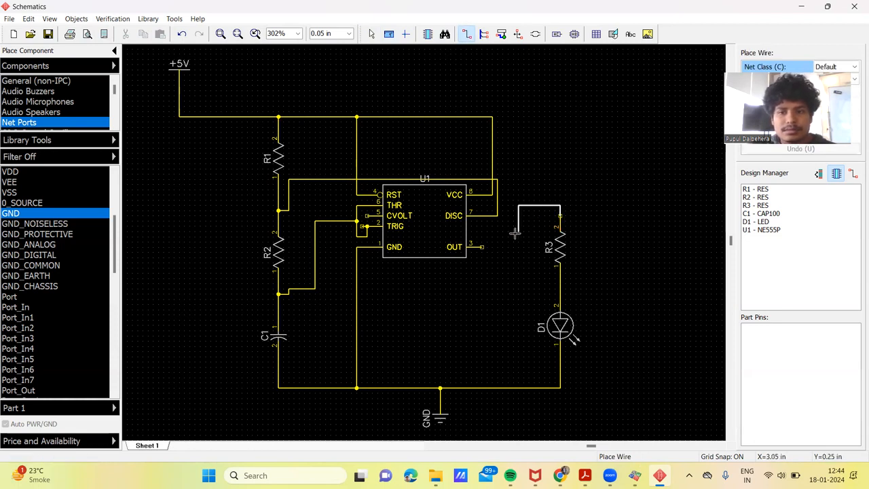
click(482, 246)
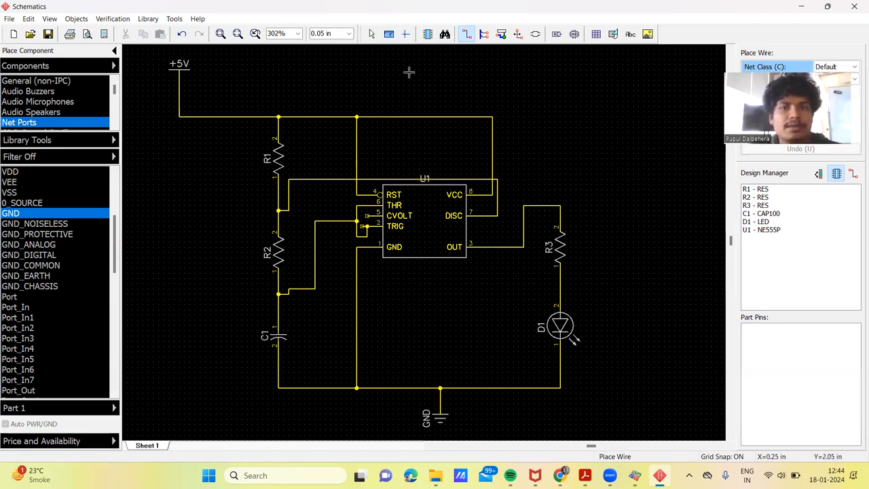
Step: Remove the stray wire stub beside the timer's TRIG pin by pulling its loose end back onto the wire
click(372, 34)
click(343, 221)
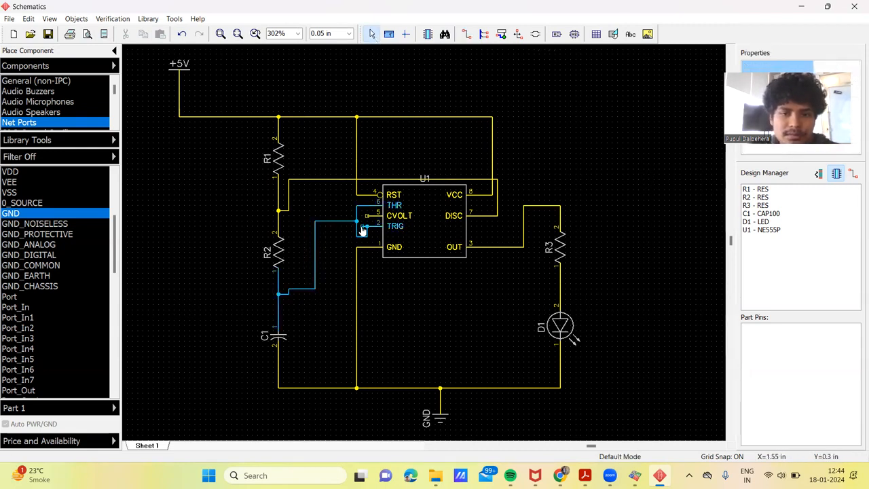
drag(362, 227, 367, 228)
click(373, 208)
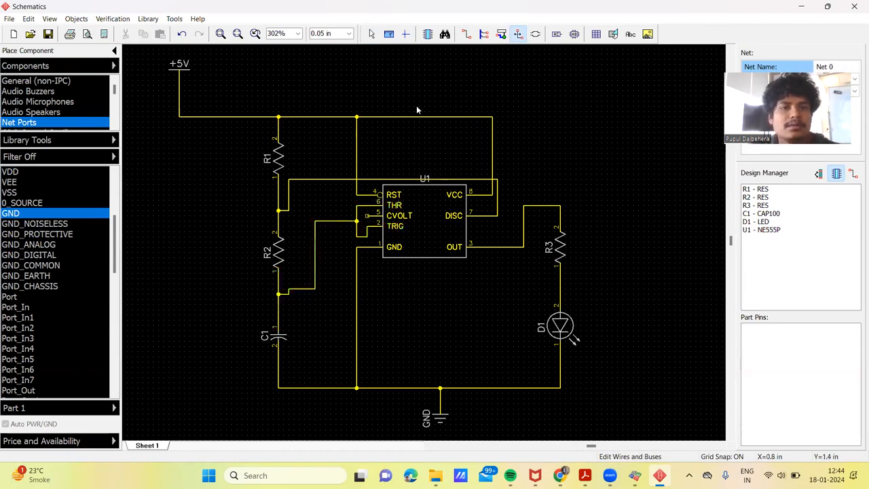
Step: Convert the schematic to a PCB with the Use Schematic Rules option and automatically arrange the components compactly in the layout
click(10, 19)
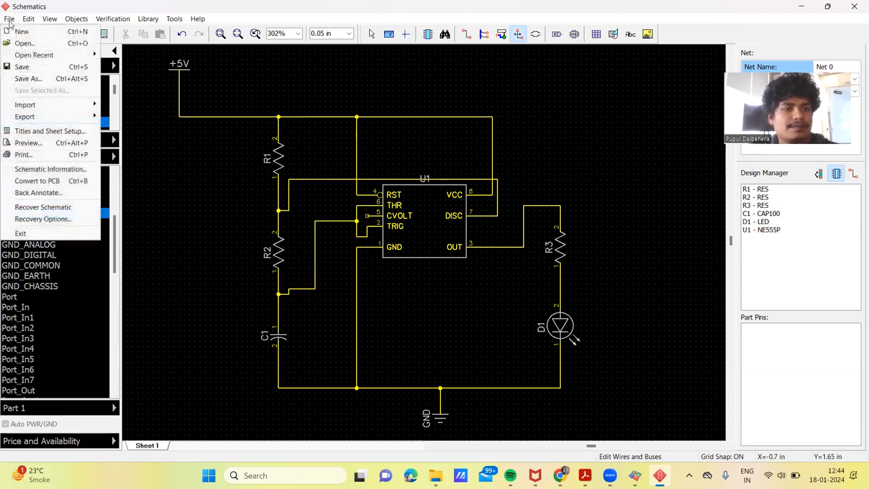
click(64, 181)
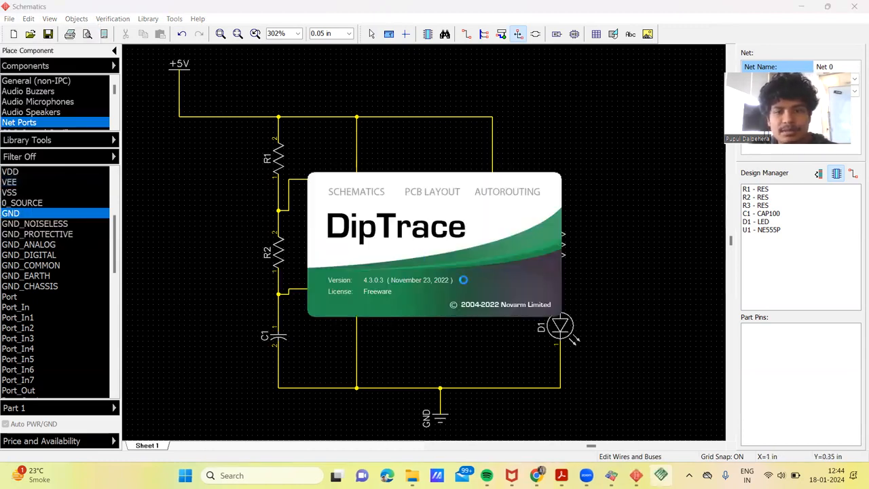
mouse_move(661, 476)
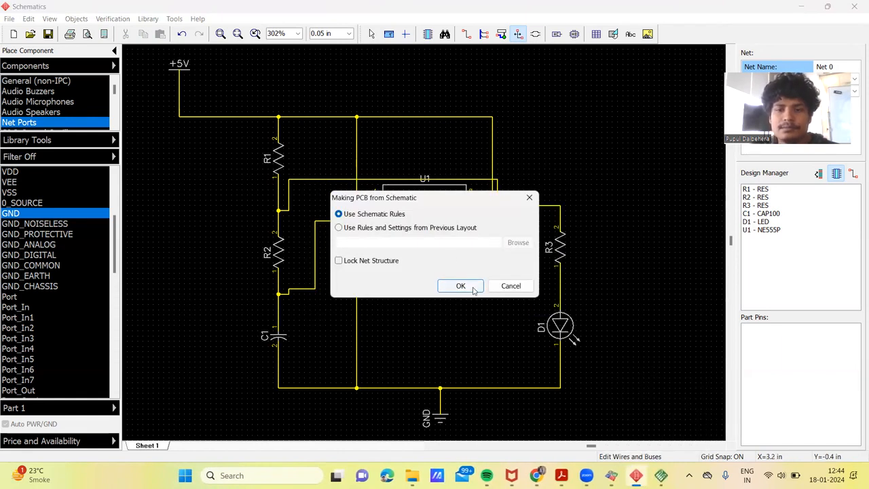
click(460, 286)
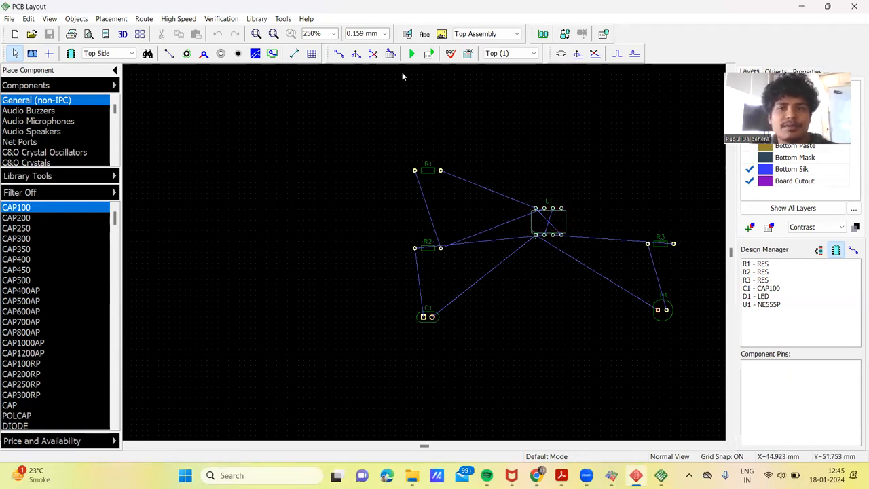
click(122, 19)
click(126, 71)
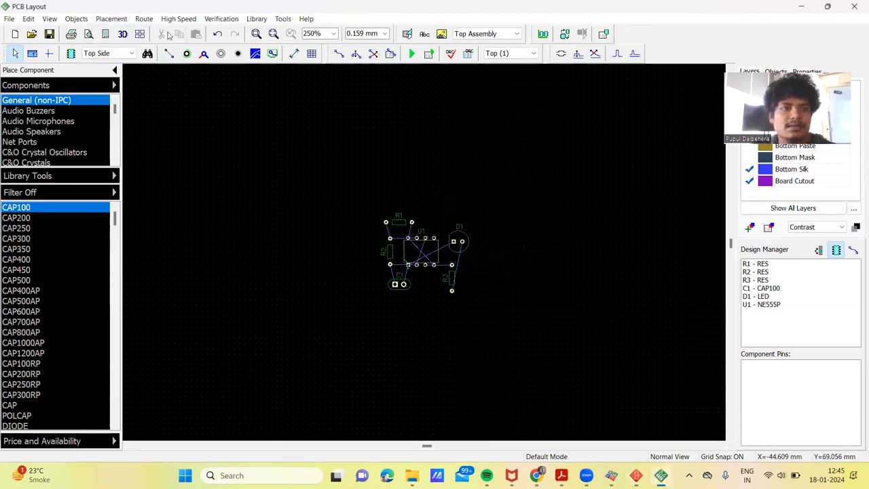
Step: Set the number of layers to 1 in the autorouter setup
click(143, 20)
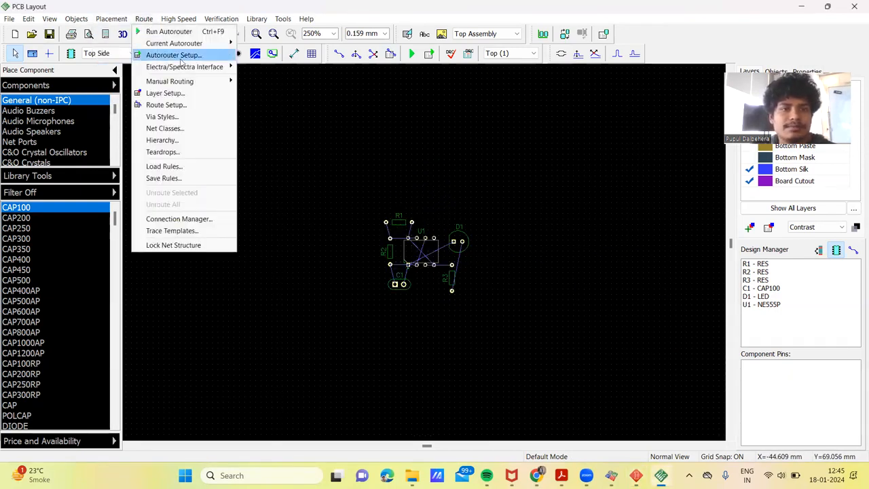
mouse_move(229, 43)
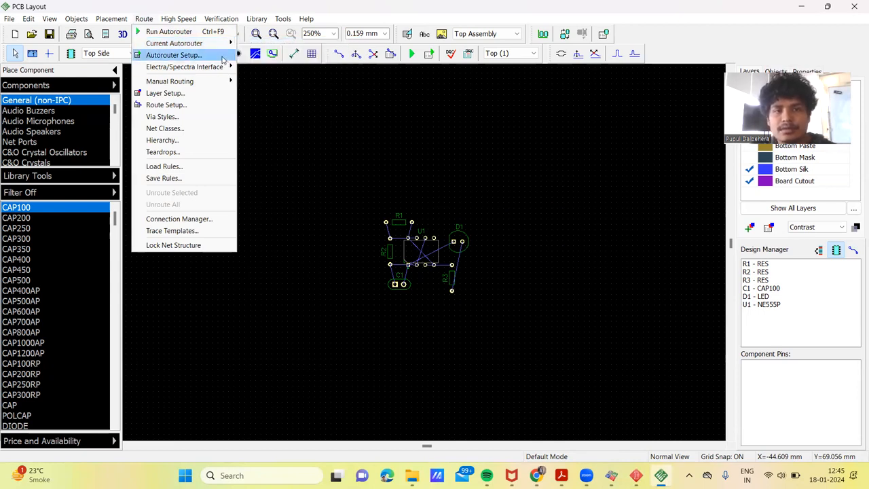
click(184, 55)
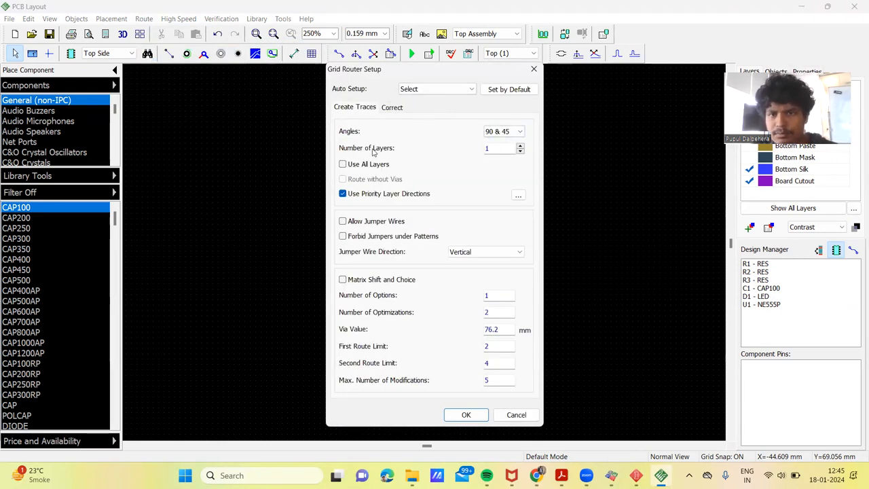
drag(494, 147, 480, 147)
text(2)
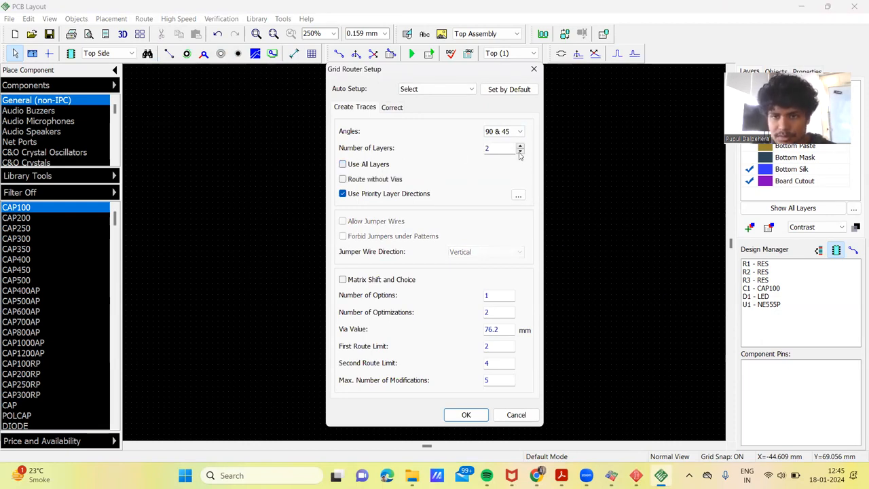
click(520, 152)
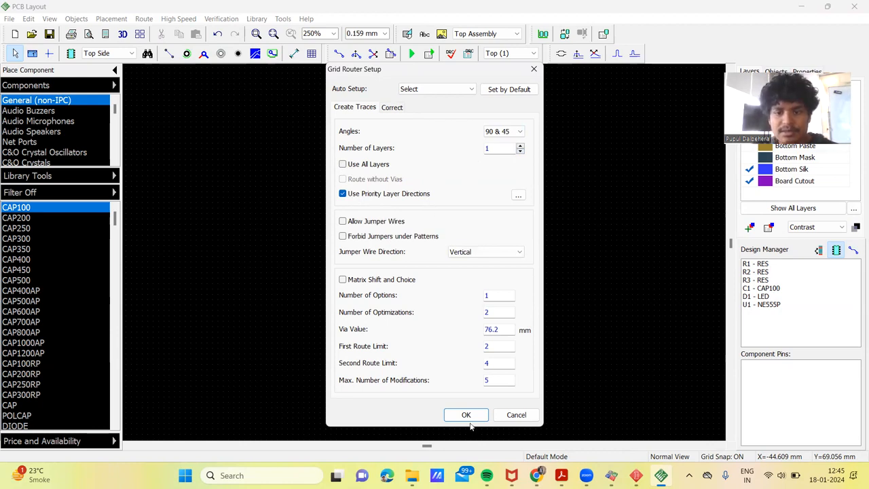
click(465, 415)
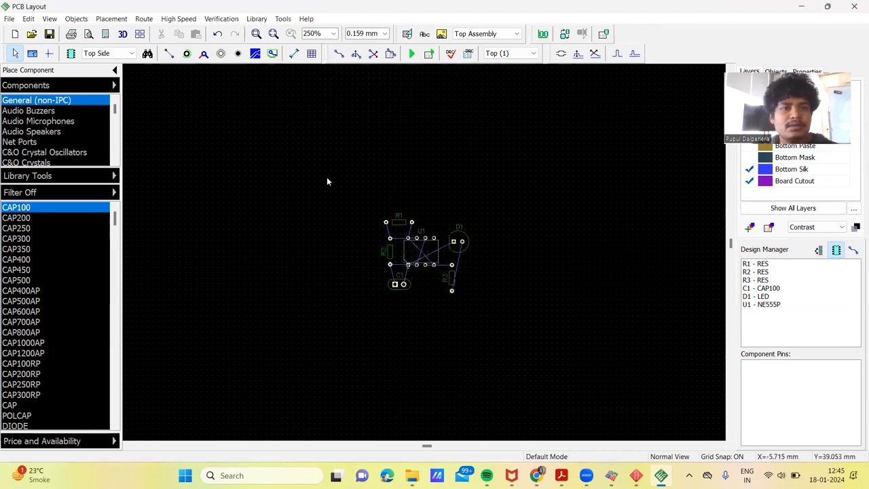
Step: Set the default class trace clearance to 0.8 mm in the route setup
click(143, 19)
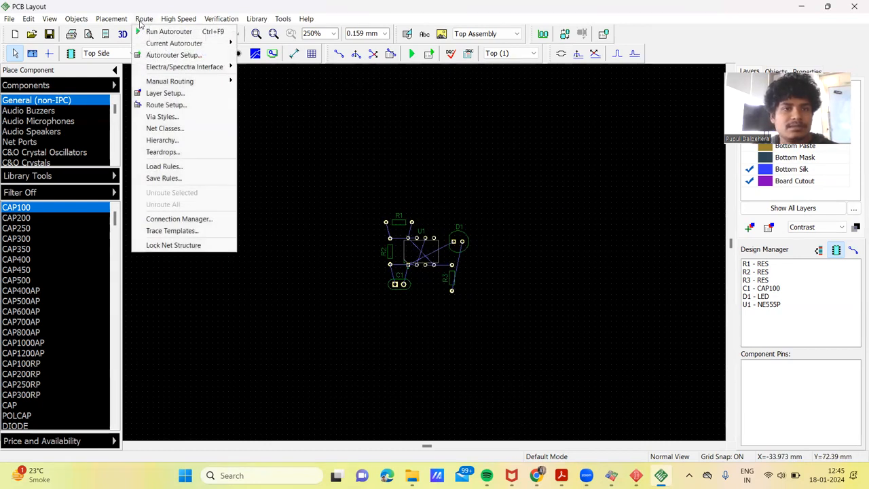
click(175, 105)
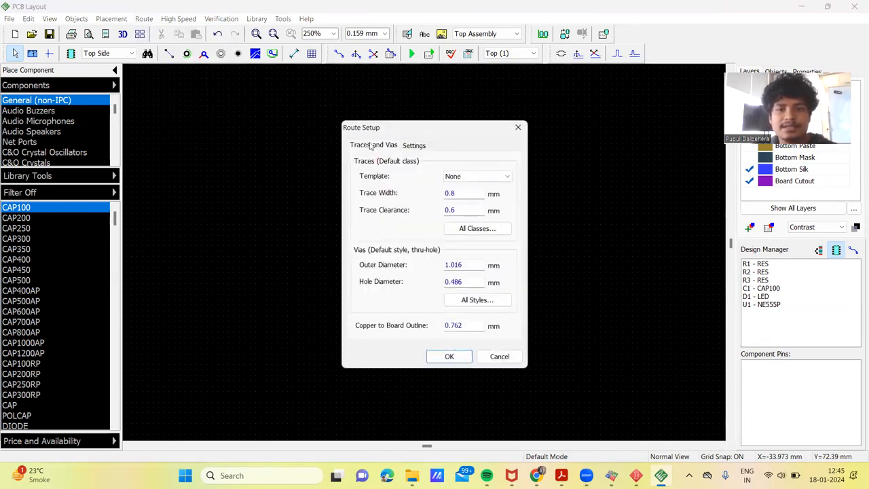
double_click(464, 211)
text(0)
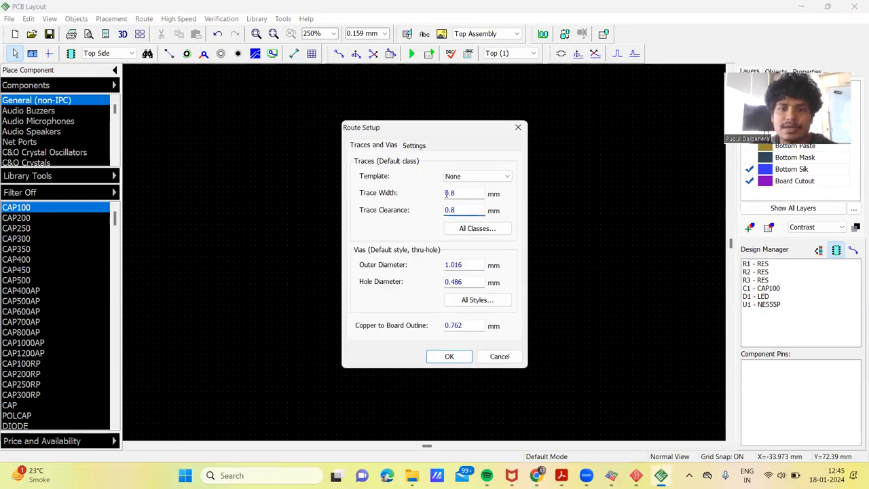
text(.8)
Step: Set the default via outer diameter to 2 mm and hole diameter to 1 mm, and apply the route setup
double_click(465, 264)
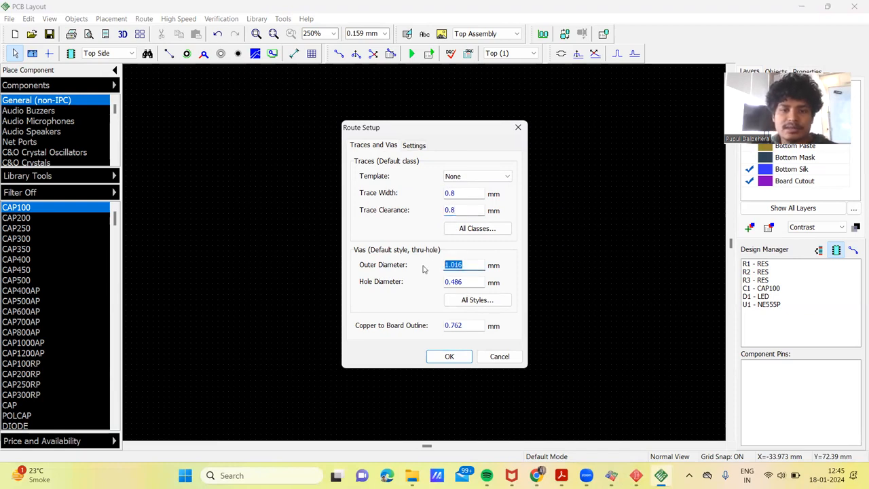
text(2)
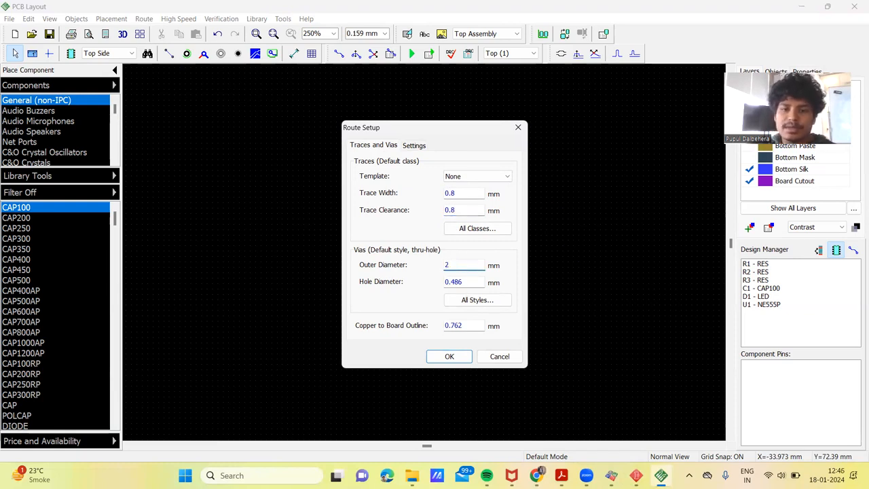
double_click(466, 282)
text(1)
click(450, 357)
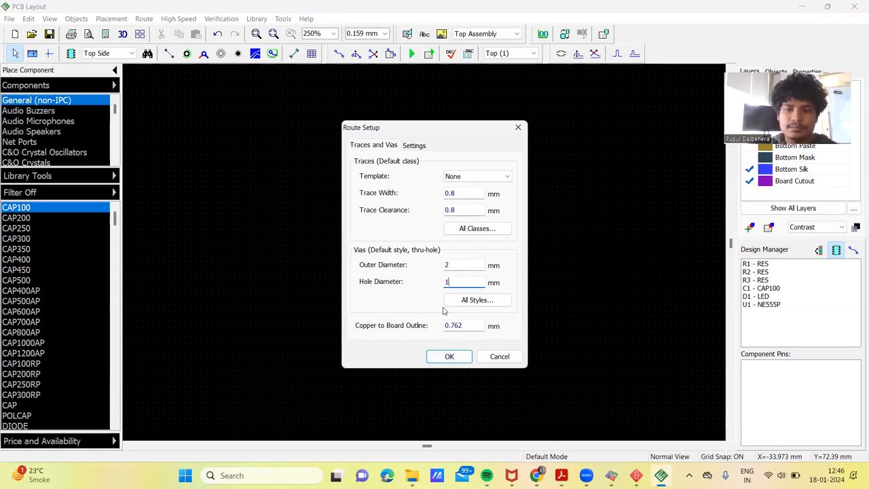
key(Return)
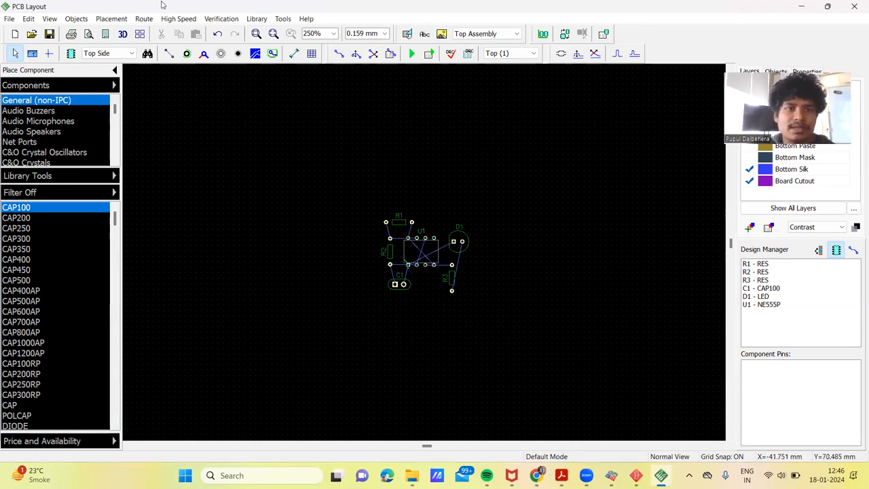
Step: Run the autorouter on the board and make Bottom (2) the active layer
click(141, 19)
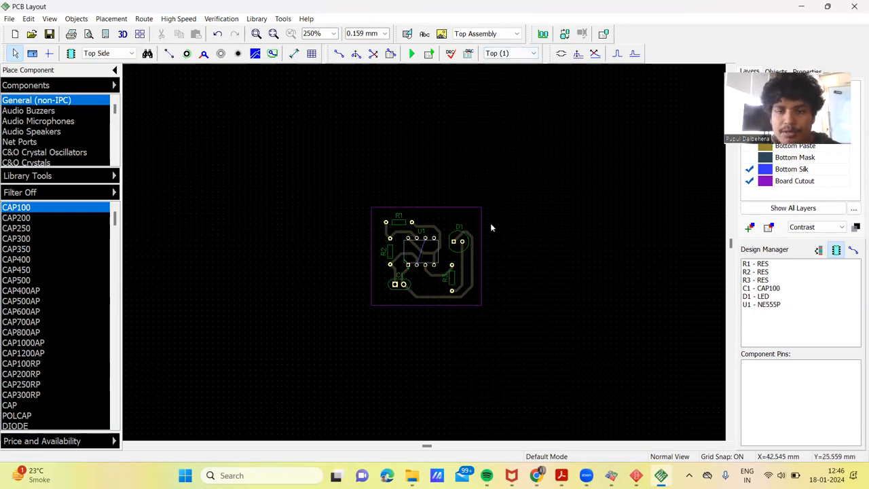
click(505, 53)
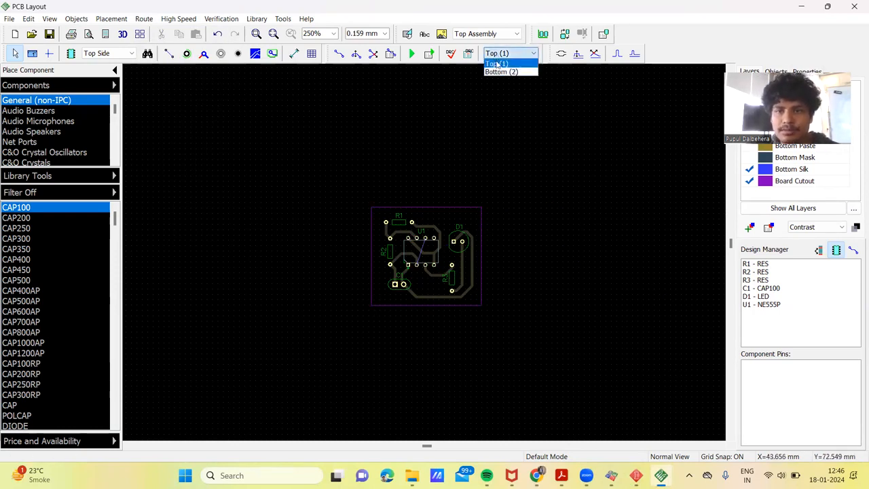
click(501, 71)
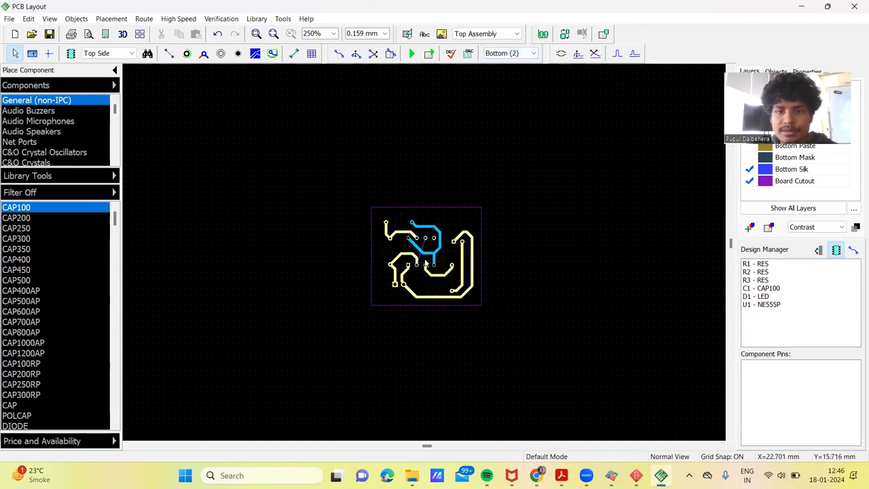
Step: Move the two vertical traces beside D1 outward toward the board edge and reshape the outer trace where it enters D1's square pad
scroll(426, 265, up, 2)
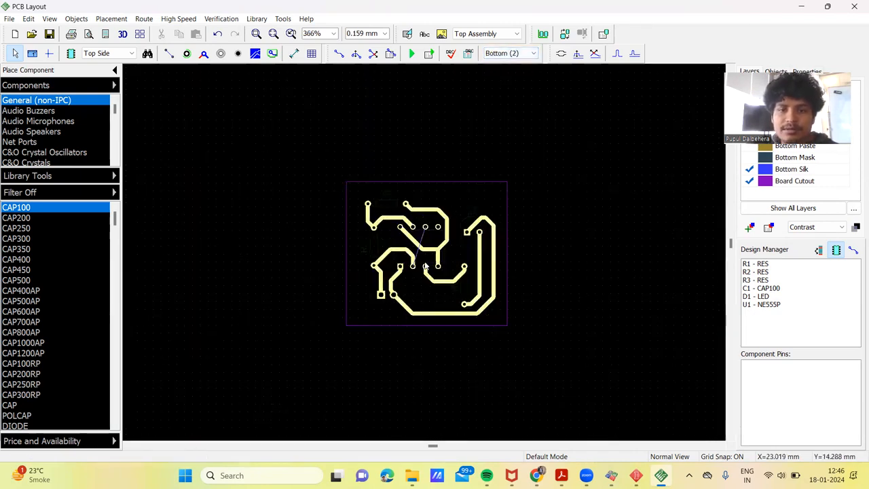
scroll(426, 267, up, 2)
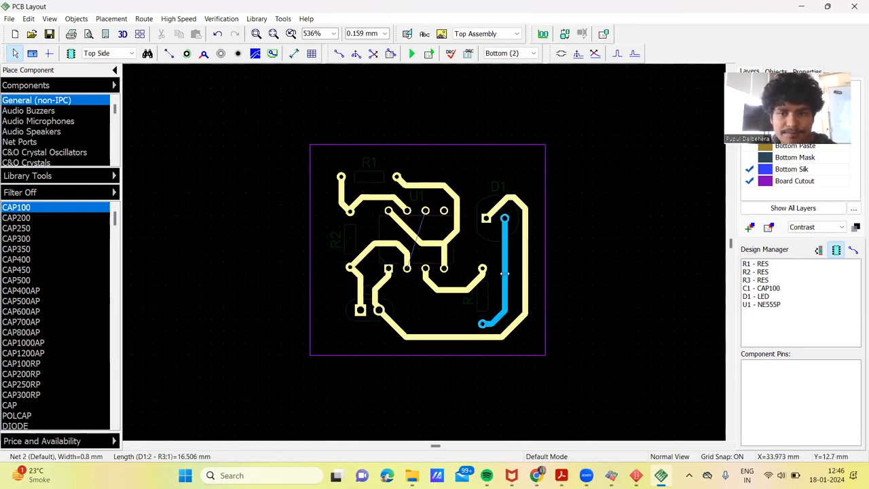
drag(504, 273, 538, 260)
click(520, 324)
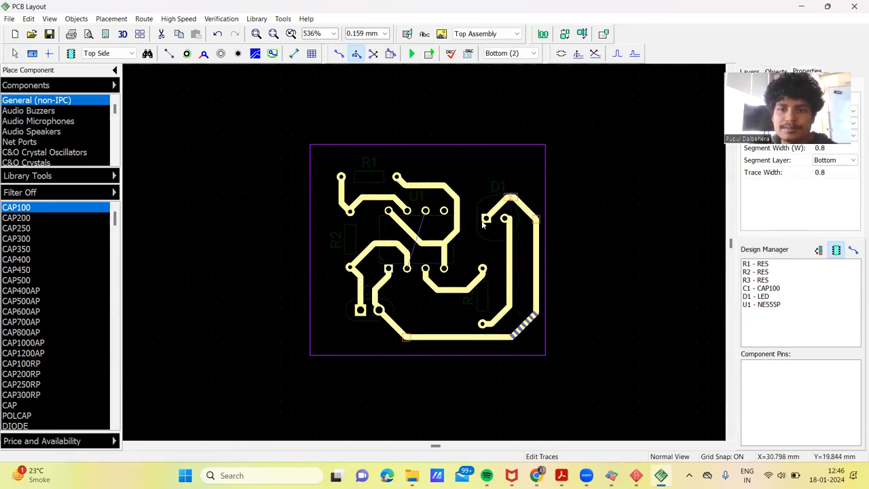
click(495, 202)
drag(495, 201, 488, 198)
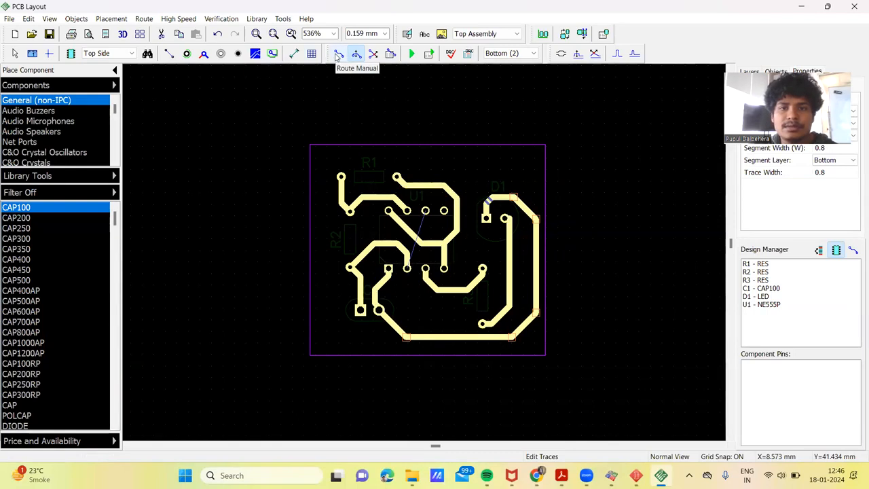
Step: Start a manual bottom-layer trace at U1's pin 2, running it below the pin 3 trace toward R3
click(338, 54)
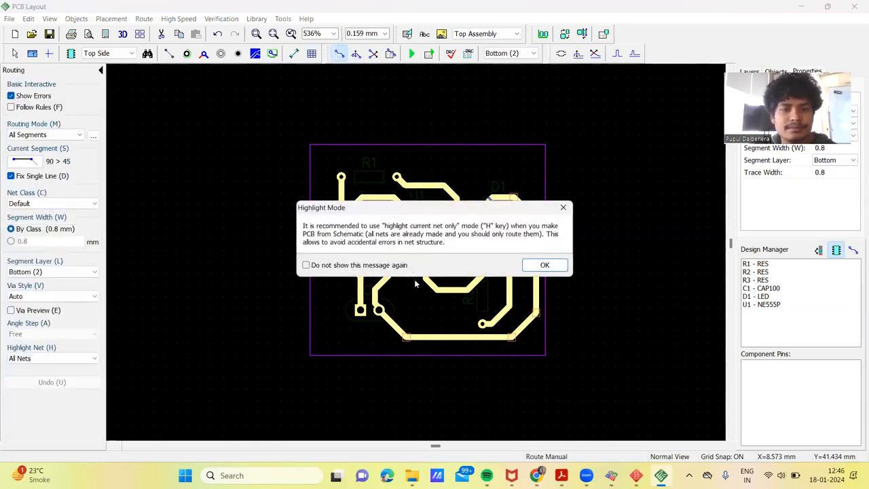
click(535, 266)
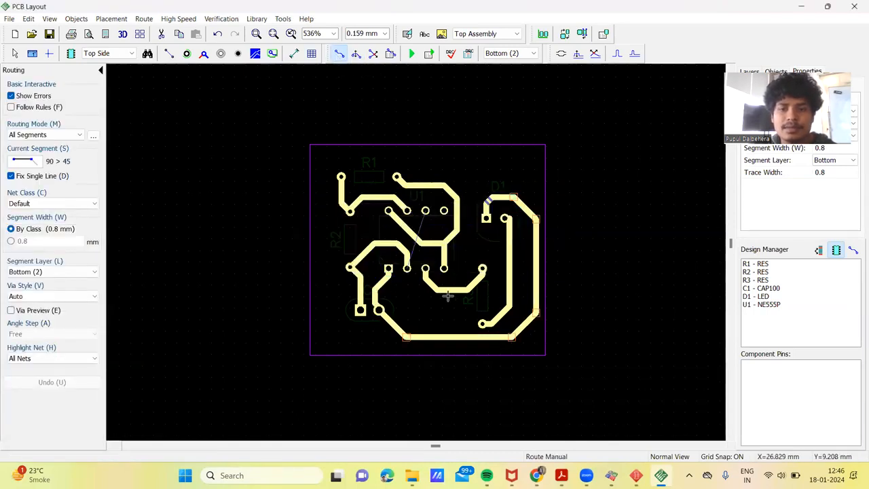
click(406, 268)
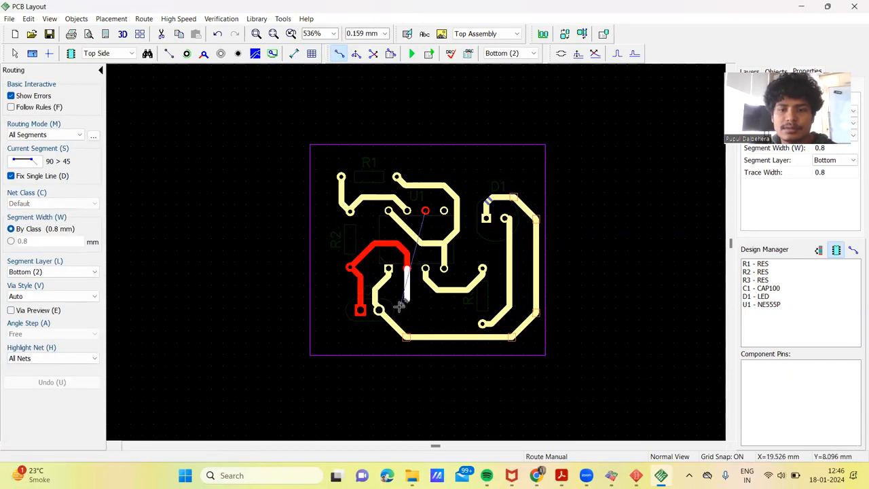
key(s)
click(406, 304)
key(s)
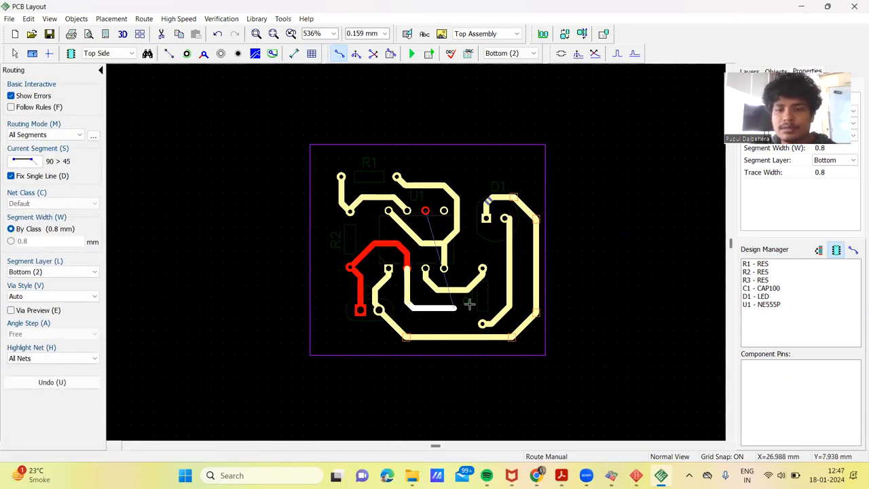
key(s)
click(491, 289)
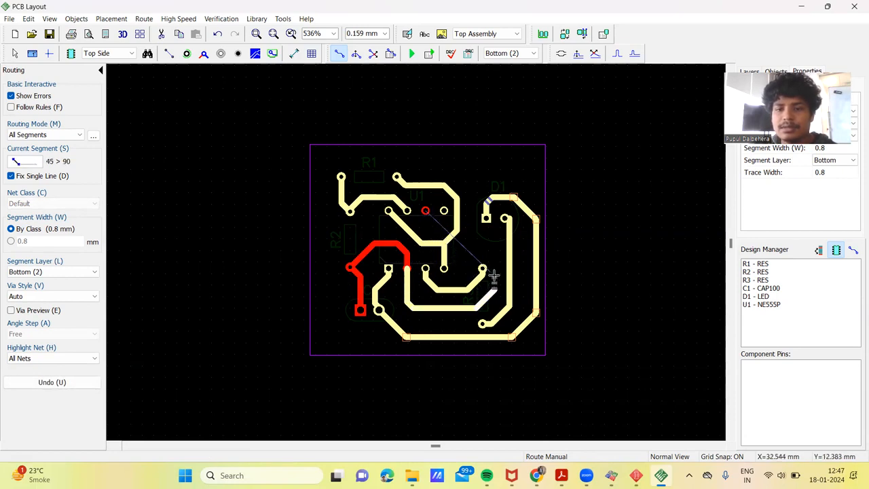
Step: Continue the trace up past R3's upper pad, between U1 and D1, to just below the board's upper edge
click(495, 271)
key(s)
click(495, 248)
key(s)
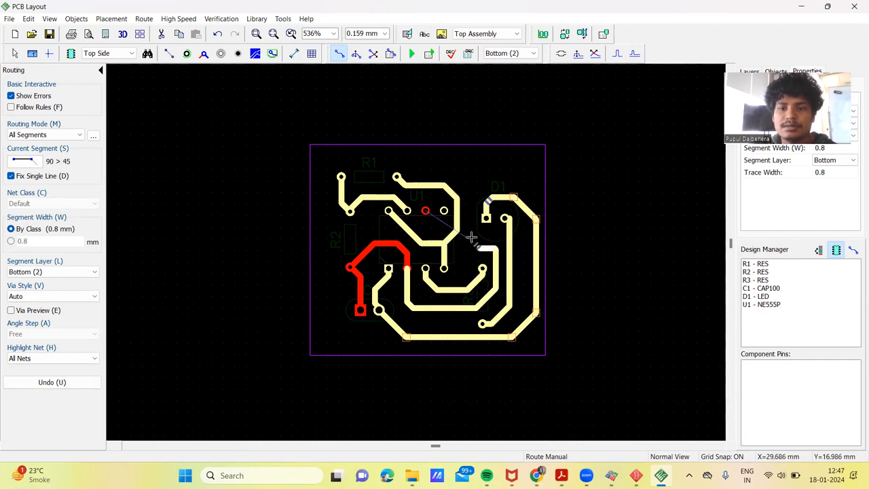
key(s)
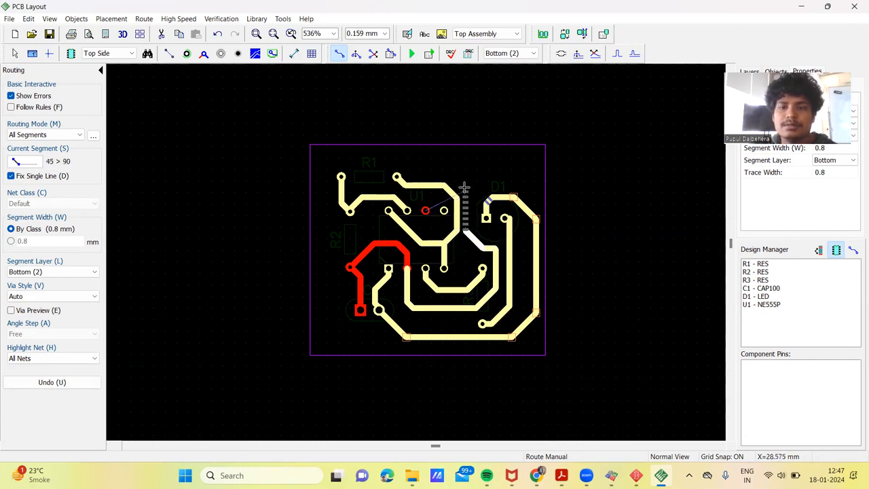
key(s)
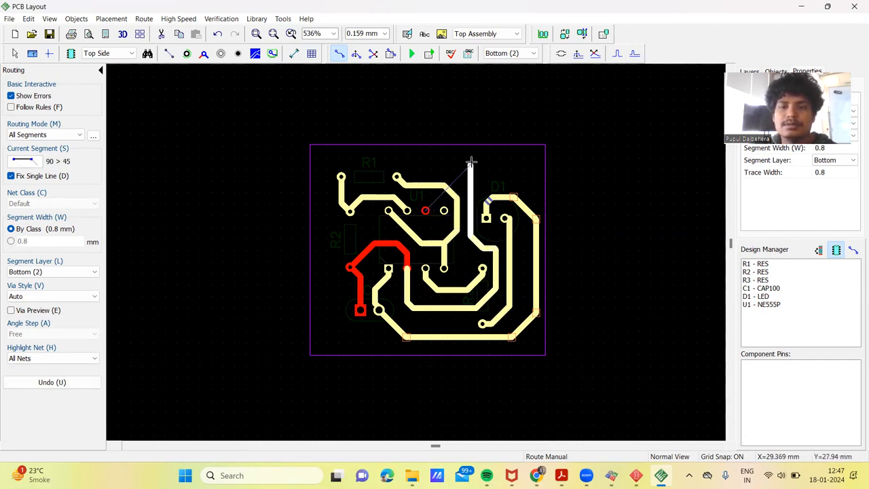
key(s)
click(470, 162)
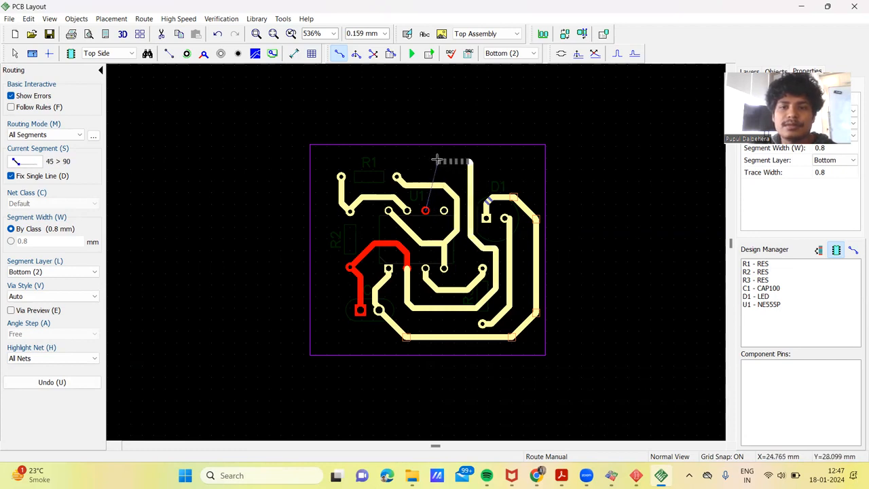
Step: Run the trace along the board's upper edge to R1, turn it down beside R1's inner pad and end it at U1's pin 6
key(s)
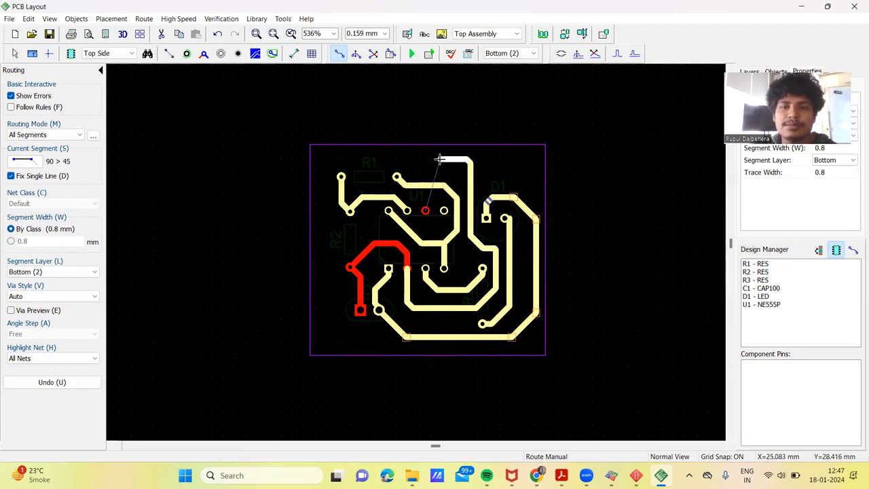
click(378, 160)
key(s)
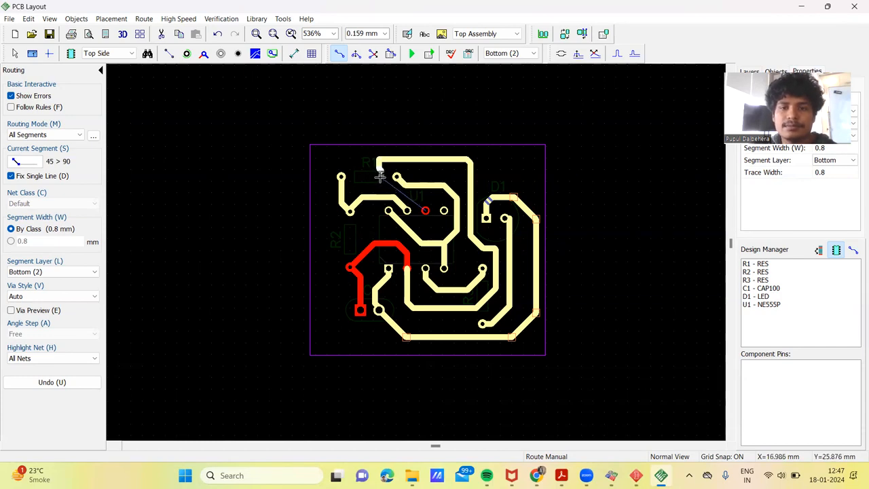
key(s)
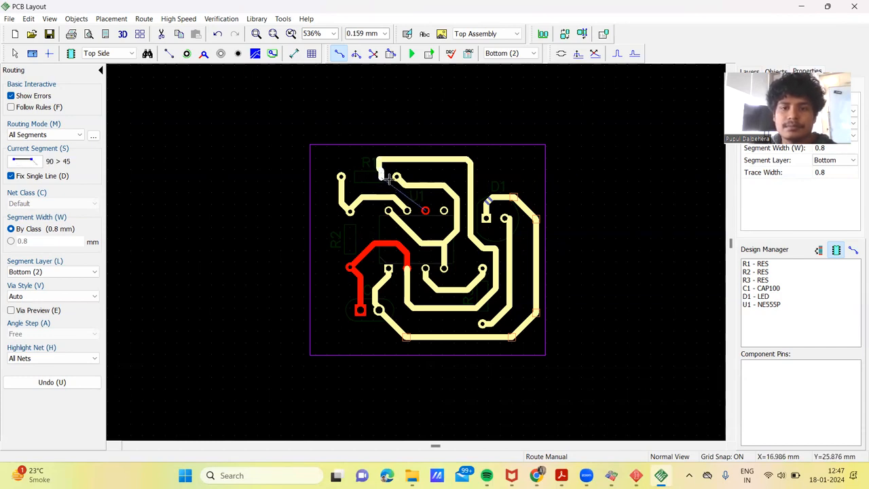
click(393, 178)
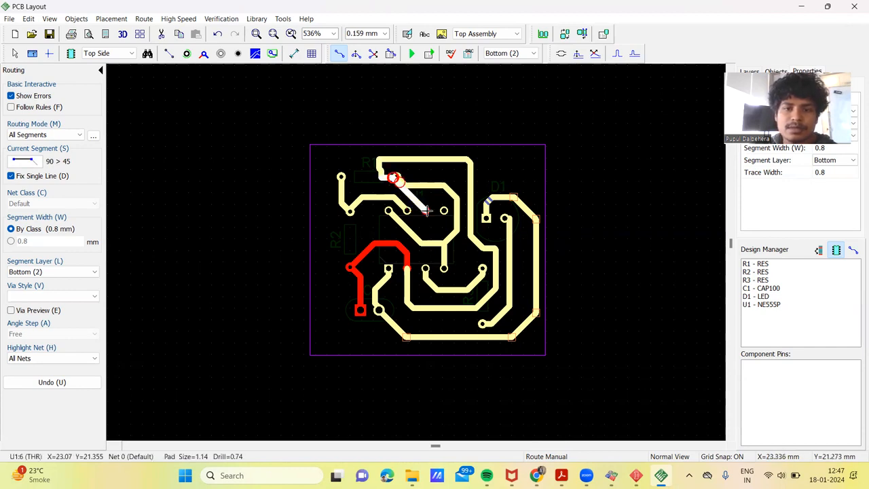
click(426, 210)
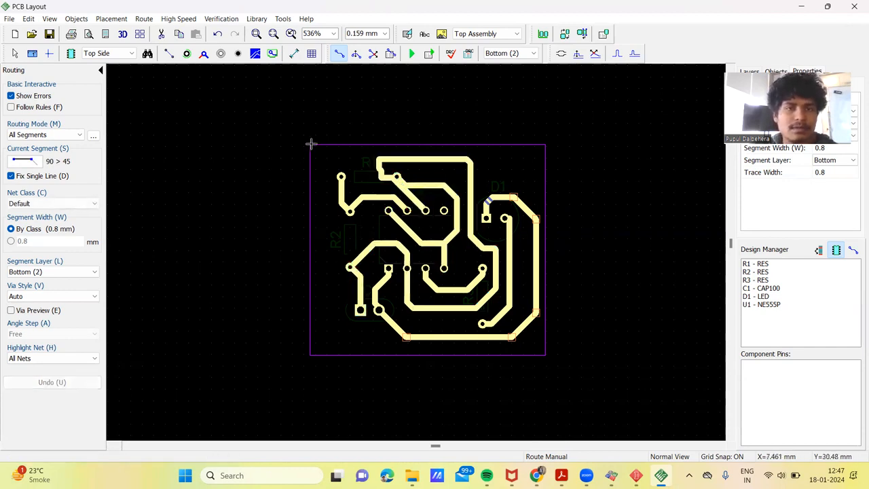
Step: Separate the overlapping traces at R1's inner pad by moving R1's trace up and the new trace's segment below the pad
click(413, 182)
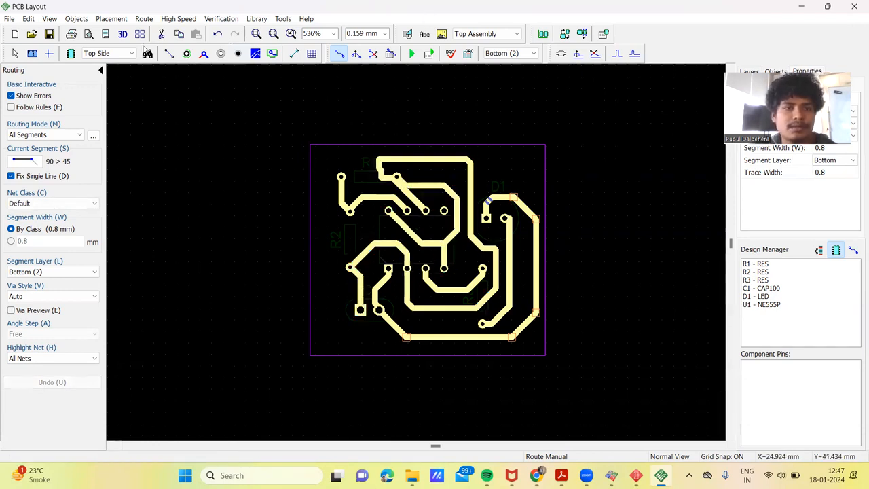
key(Escape)
drag(422, 182, 424, 174)
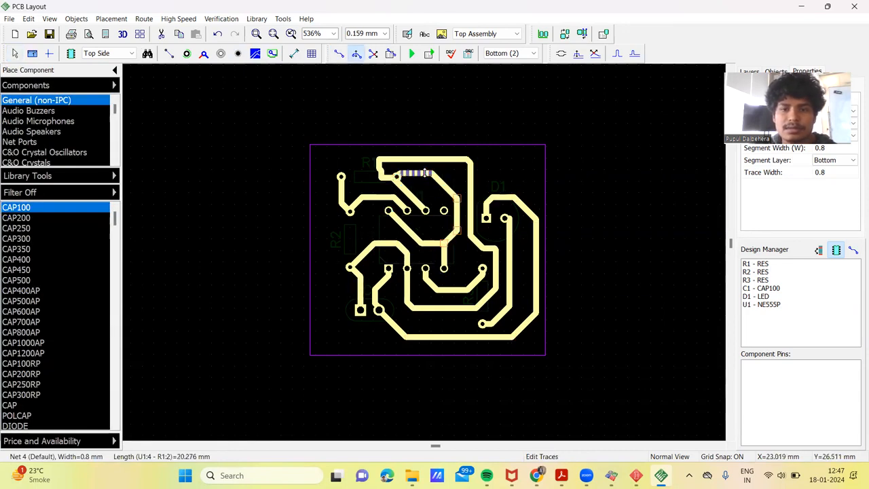
click(392, 177)
drag(390, 178, 394, 189)
click(380, 171)
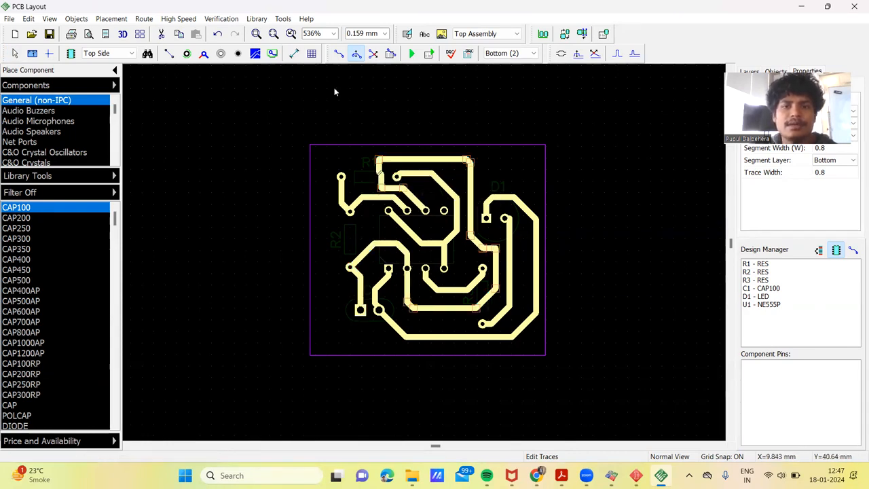
click(359, 104)
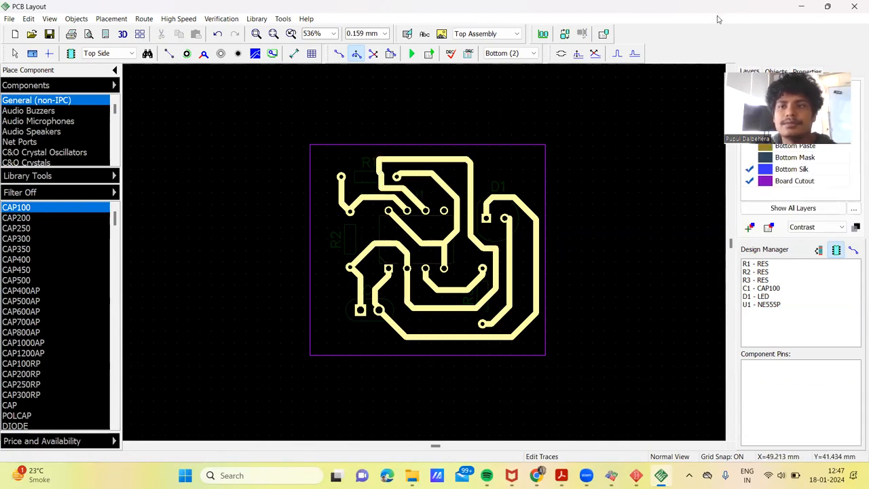
drag(718, 19, 487, 75)
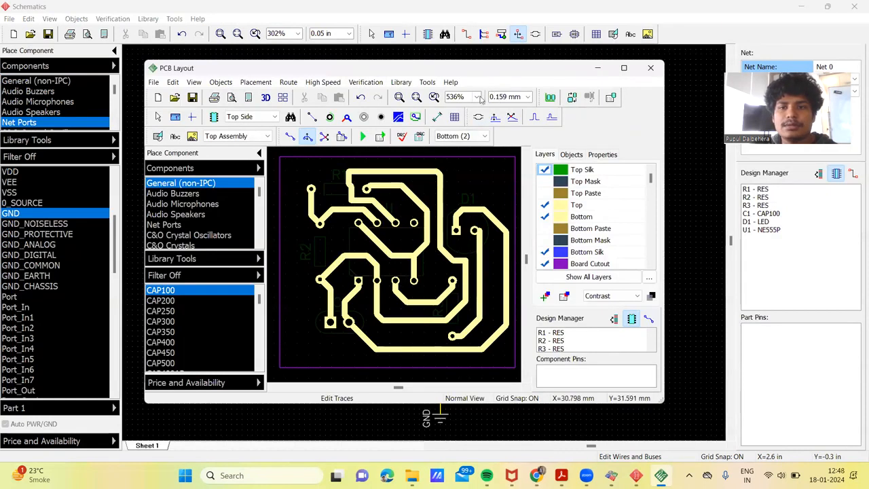
click(528, 97)
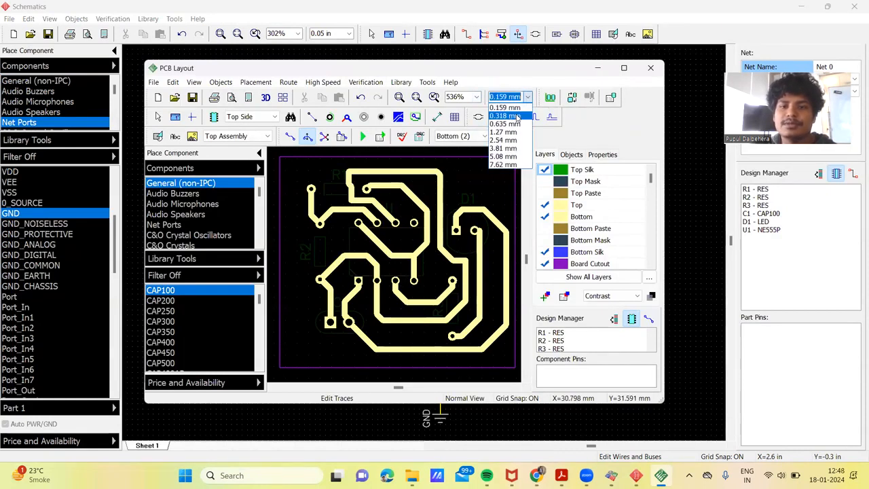
click(628, 70)
click(626, 69)
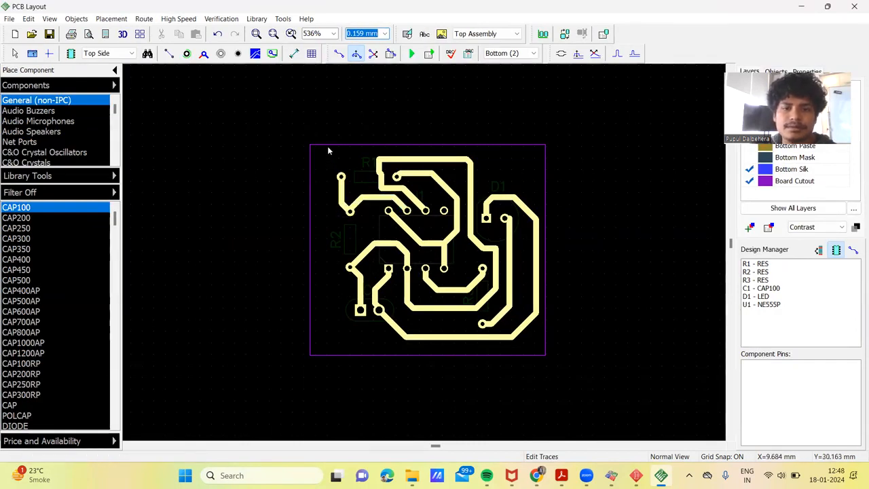
click(532, 53)
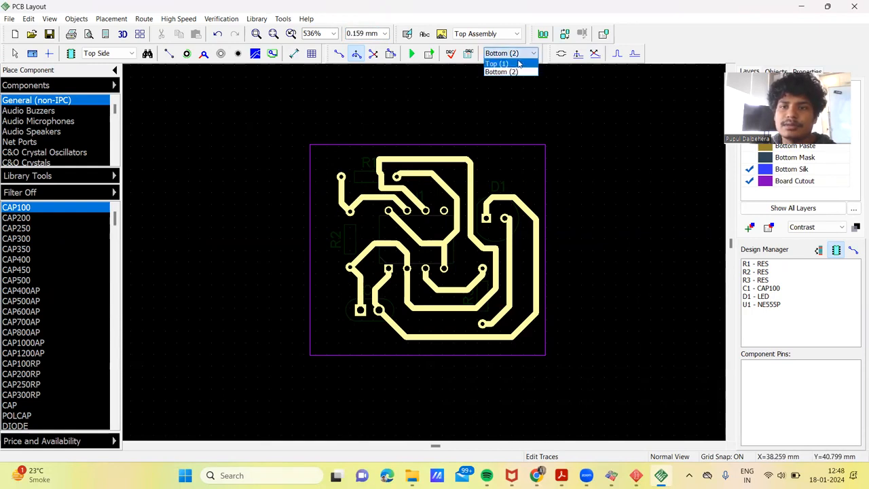
click(499, 63)
drag(326, 161, 533, 351)
click(519, 56)
click(511, 71)
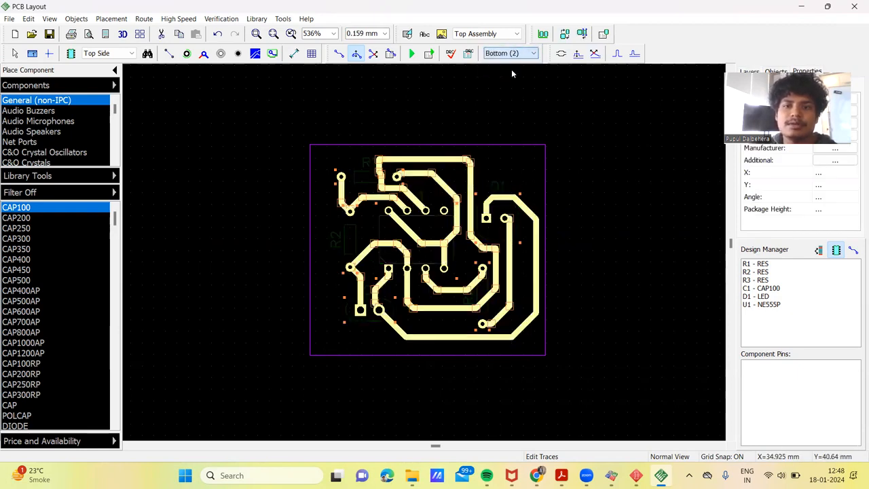
Step: Select all parts and traces on the board and inspect Net 3's via properties at C1's round pad
click(495, 160)
drag(328, 151, 543, 351)
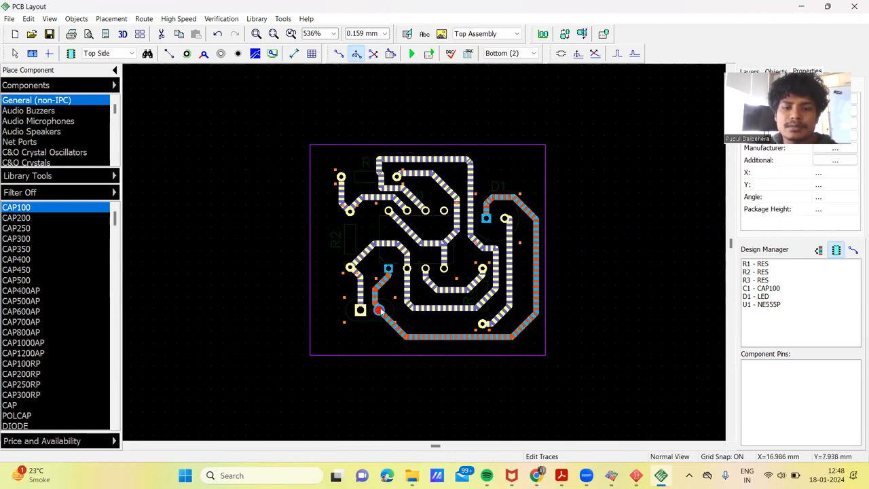
right_click(379, 311)
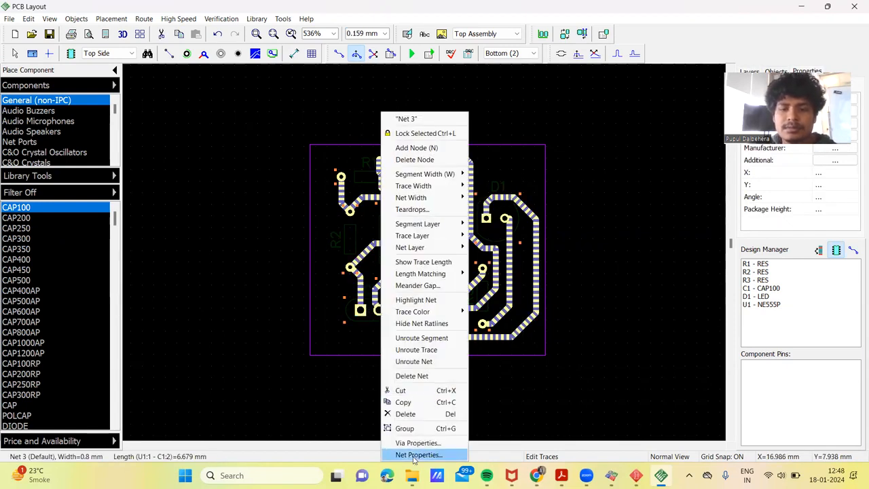
click(411, 443)
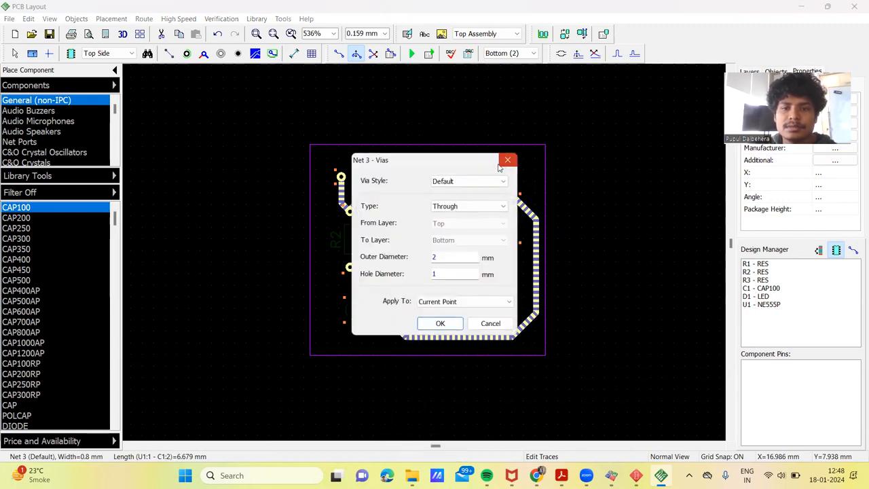
click(507, 159)
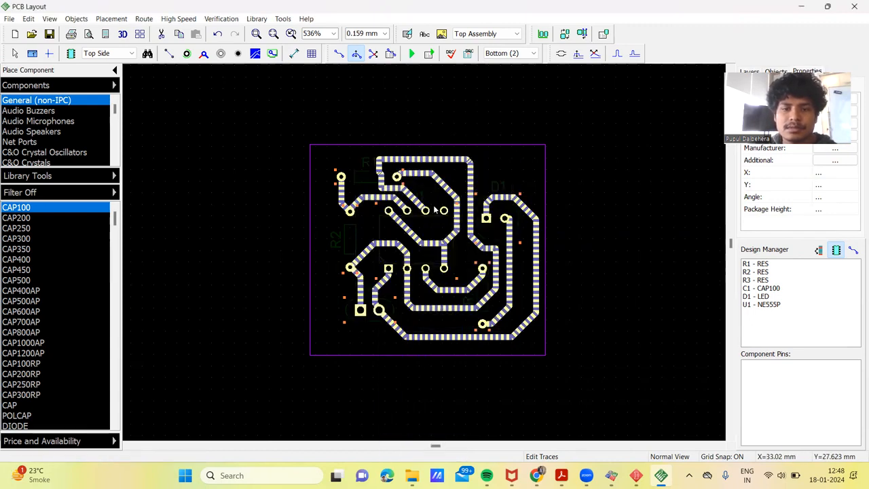
Step: Inspect the via properties and the net properties of Net 0 at U1's pin 2
right_click(406, 269)
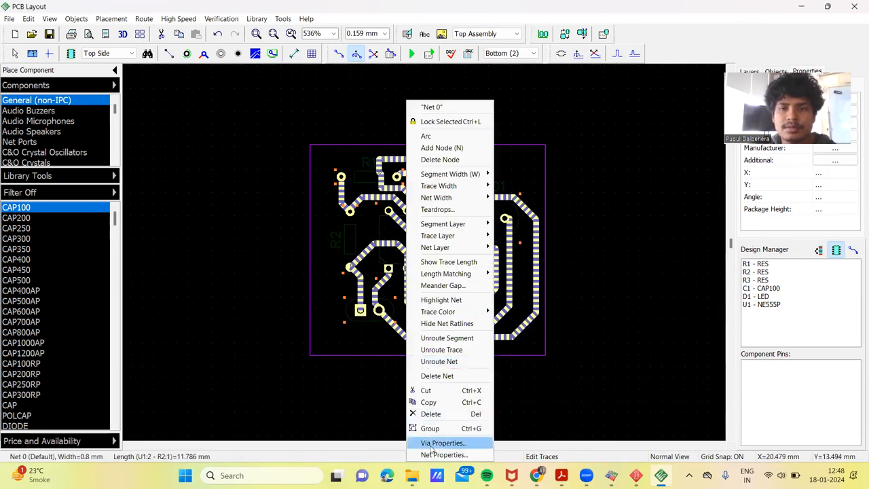
click(430, 445)
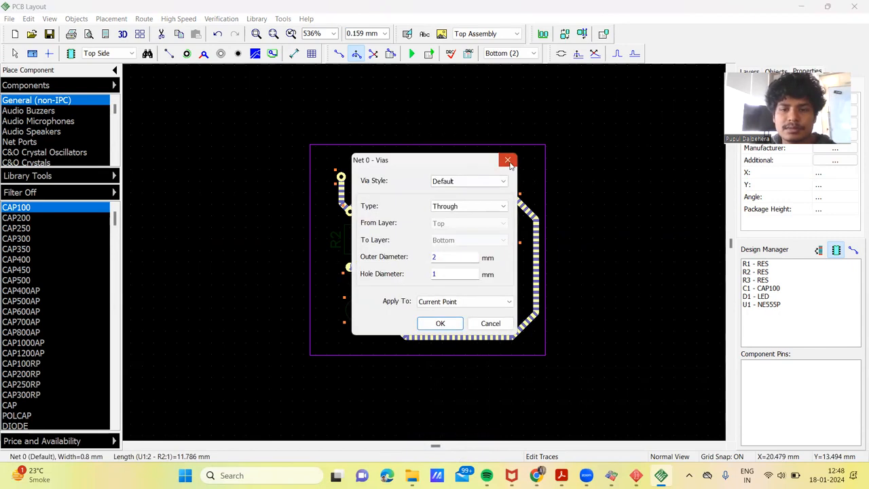
click(508, 160)
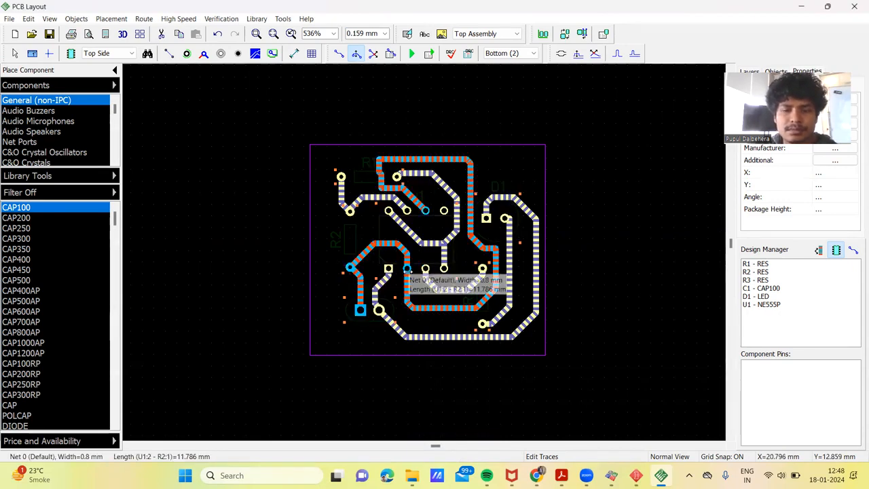
right_click(406, 269)
click(438, 456)
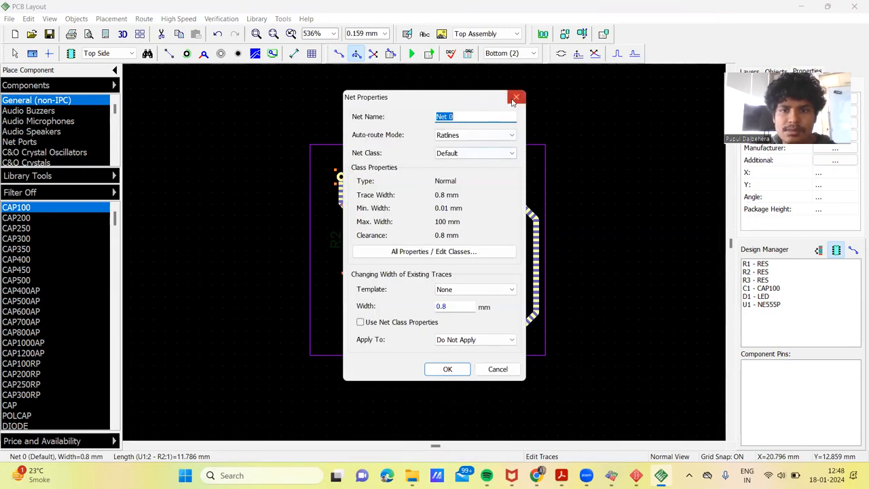
click(515, 98)
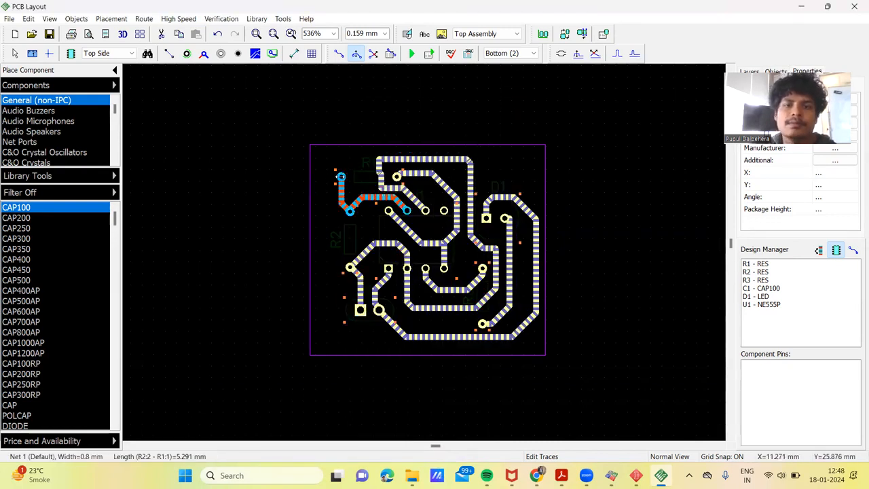
Step: Try to apply Net 1's through-via settings, 2 mm outer diameter and 1 mm hole, to the selected segments from R1's outer pad
right_click(338, 176)
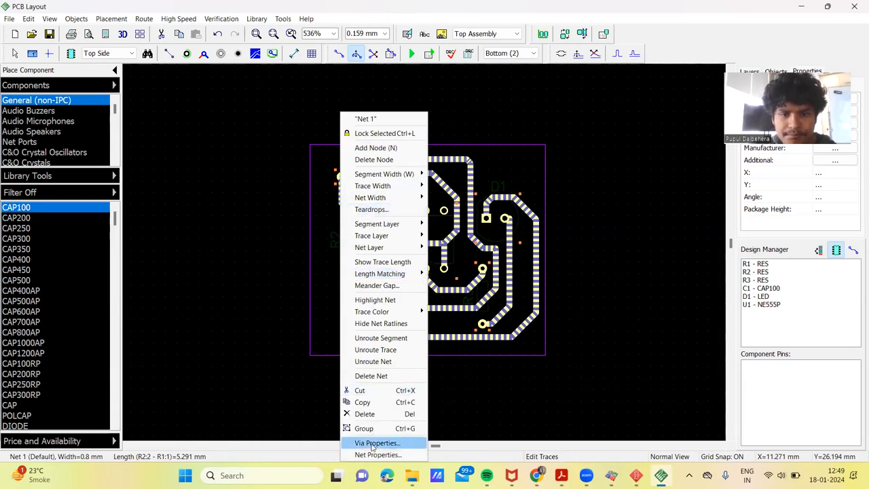
click(372, 444)
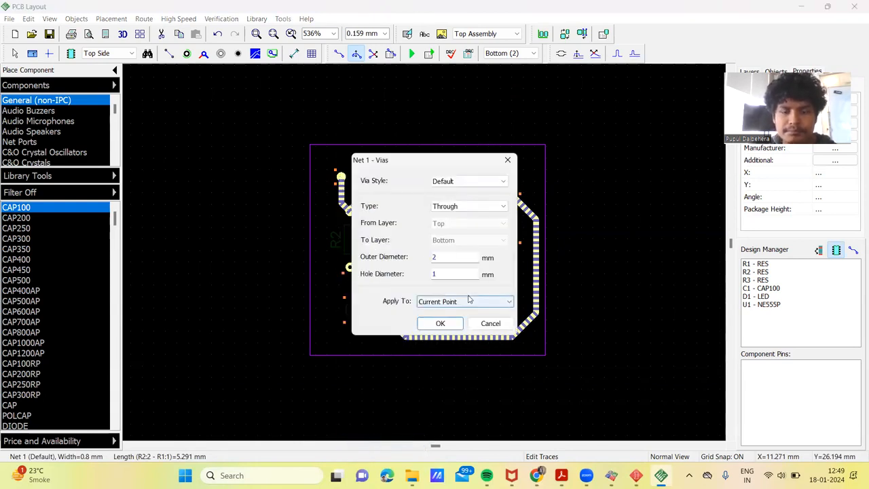
click(464, 302)
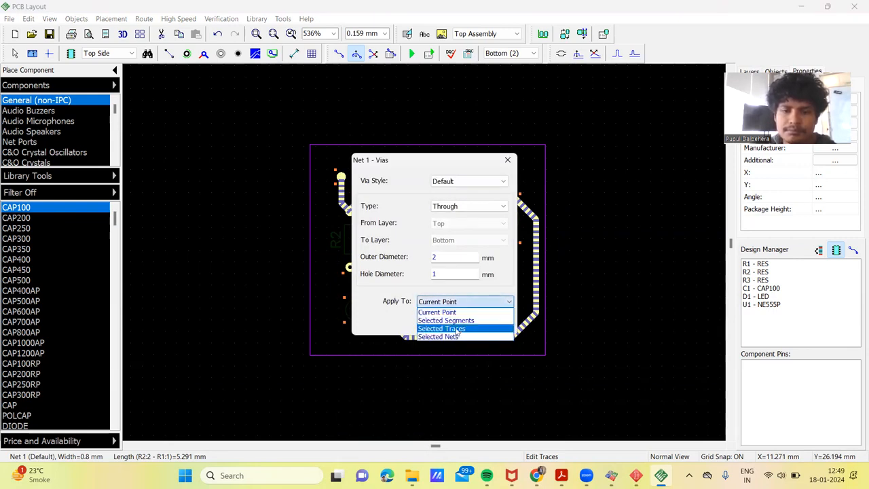
click(448, 320)
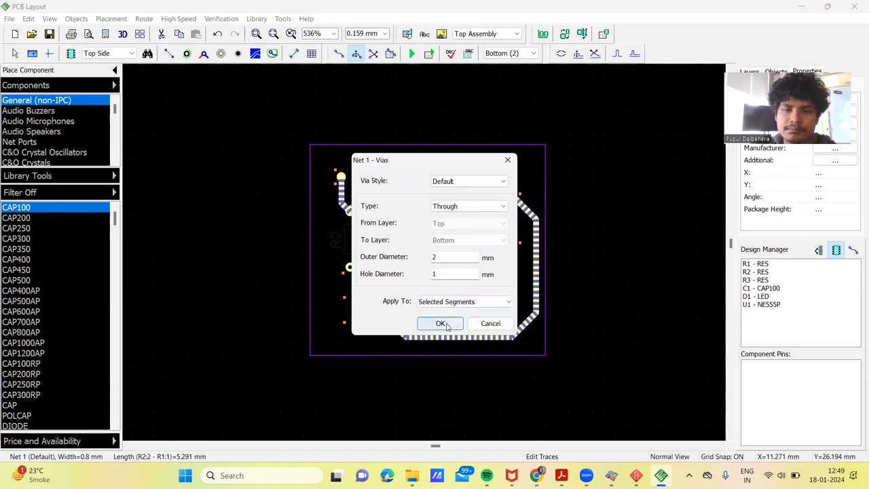
click(446, 324)
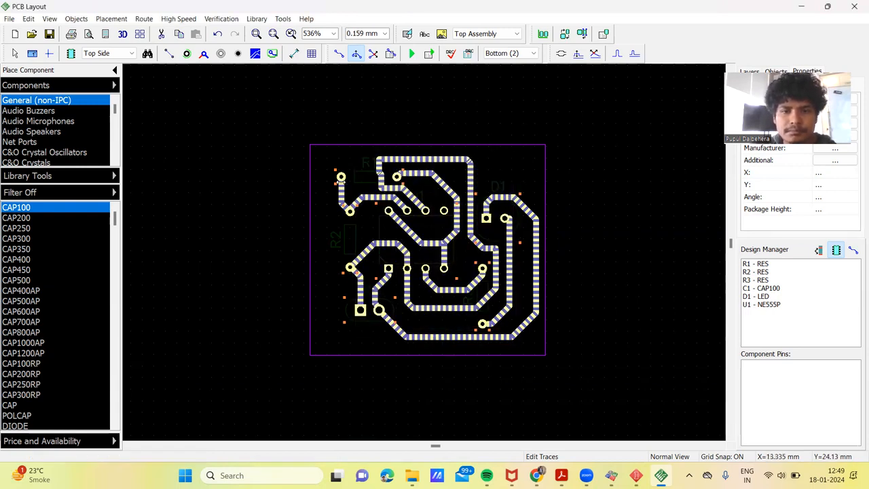
Step: Inspect the net properties of Net 1 at R1's outer pad for trace width and class settings
click(340, 178)
right_click(341, 178)
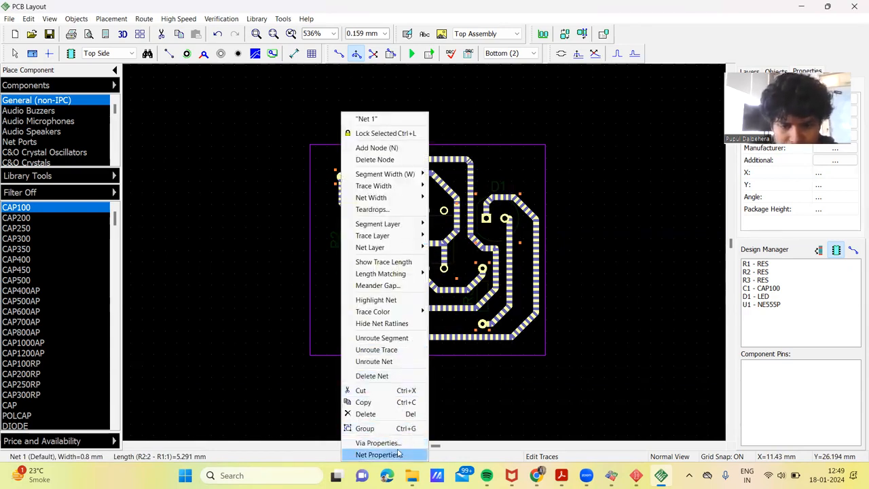
click(399, 454)
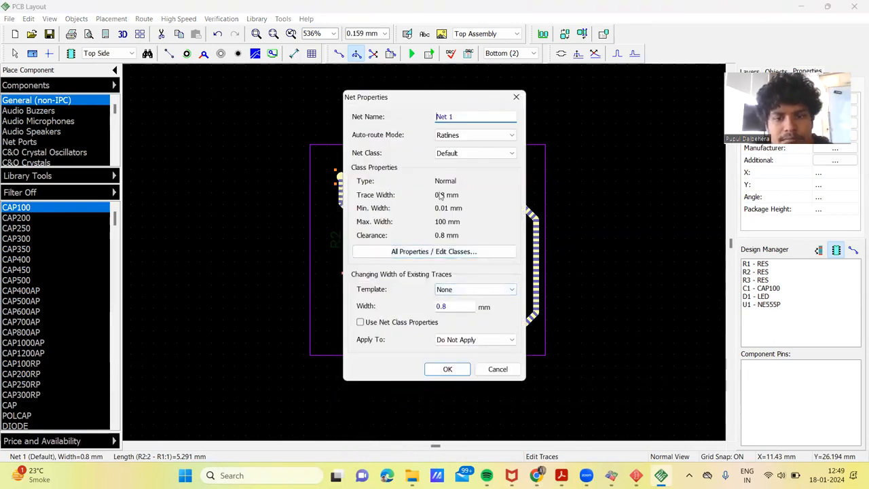
click(516, 96)
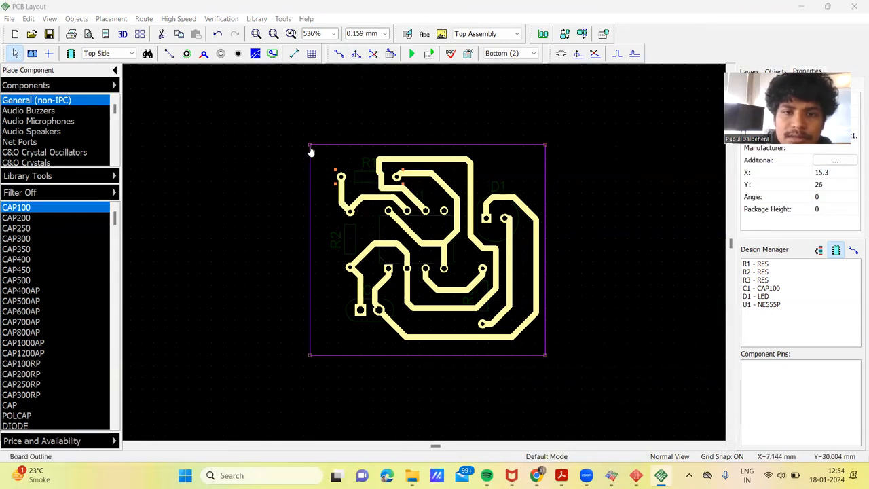
Step: With the whole board selected, set R1's outer pad to 2 x 2 mm with a 1 mm hole, applied to similar pads of the selected patterns
drag(322, 149, 554, 343)
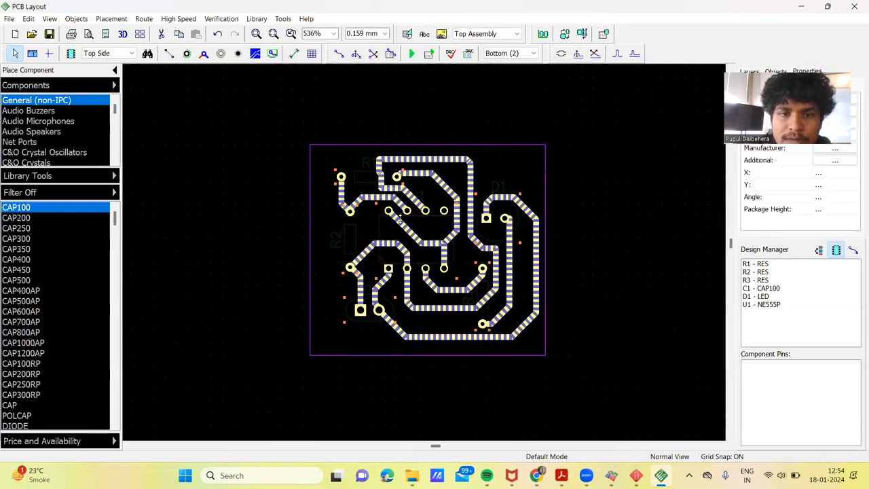
right_click(341, 177)
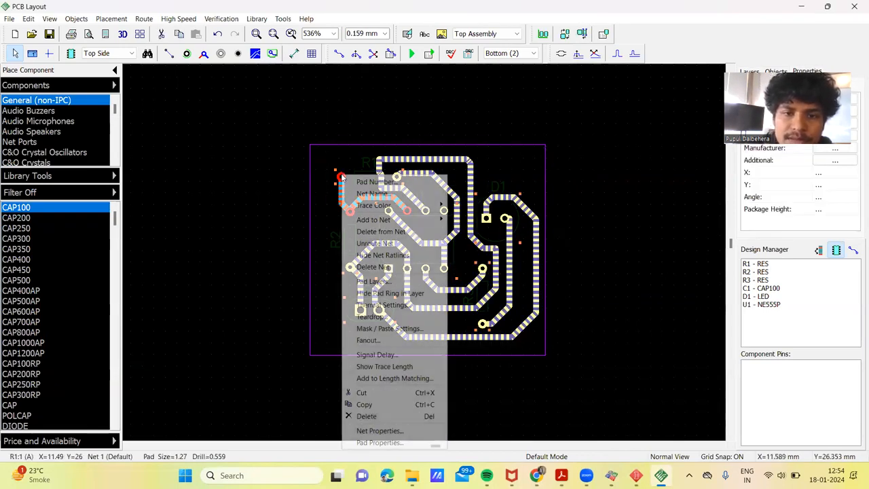
click(379, 443)
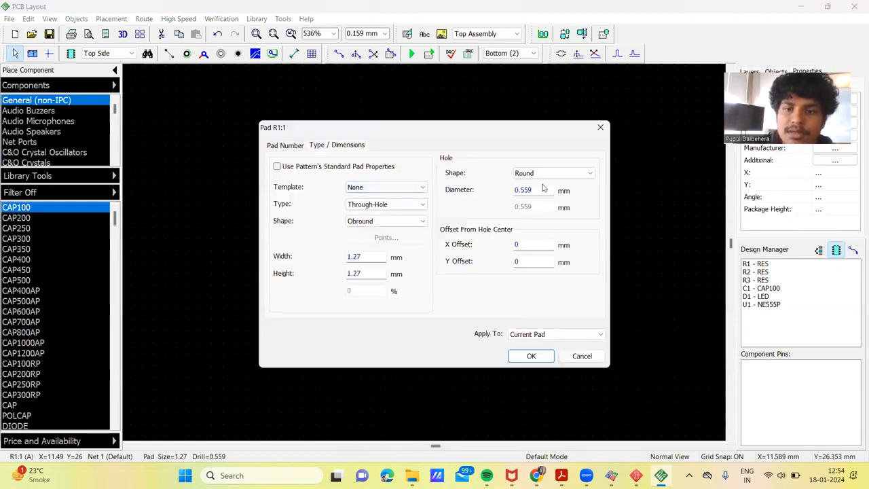
drag(540, 190, 477, 188)
text(1)
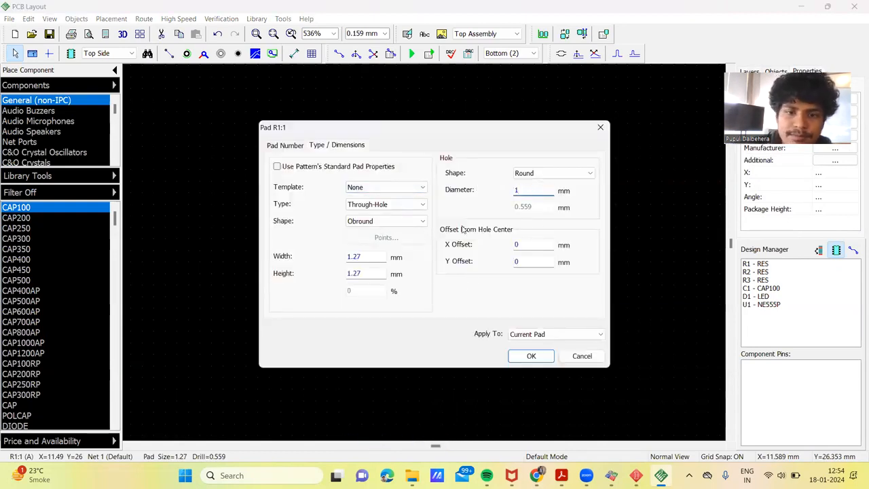
drag(374, 259, 333, 275)
text(2)
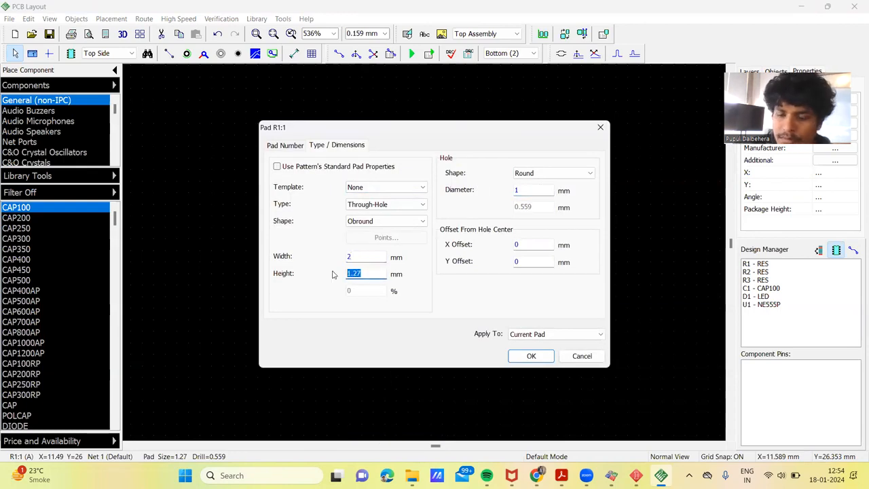
click(547, 334)
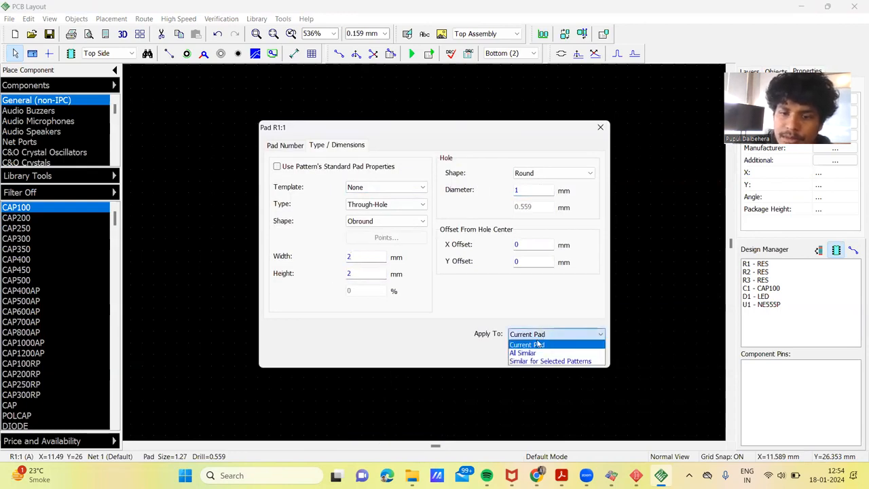
click(521, 362)
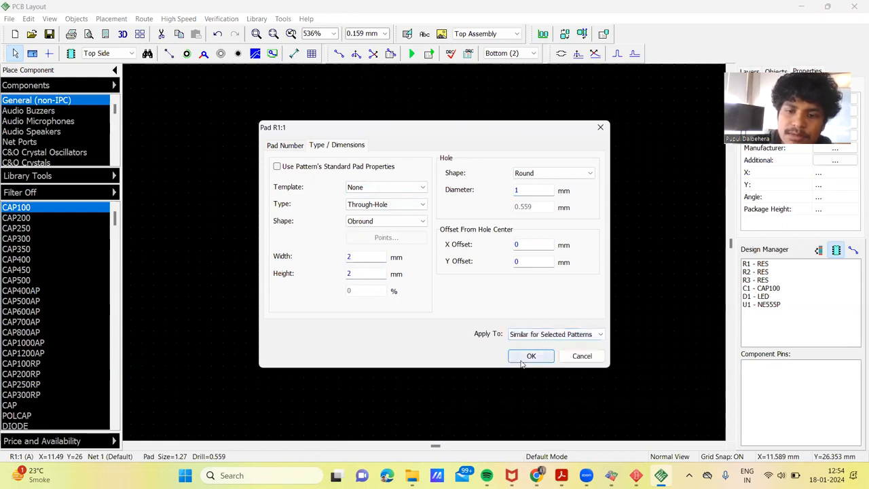
click(525, 355)
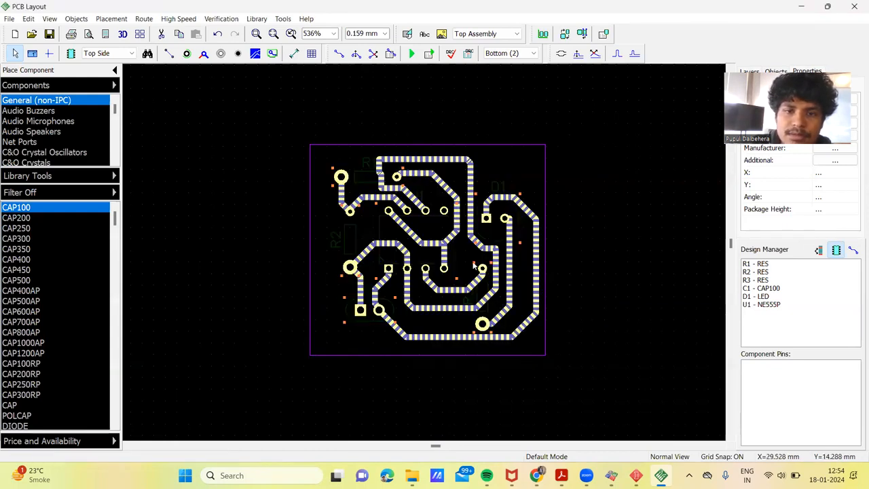
Step: Reapply the 2 x 2 mm size and 1 mm hole of R1's outer pad to all similar pads
mouse_move(323, 159)
mouse_down()
mouse_move(527, 344)
mouse_move(525, 382)
mouse_up()
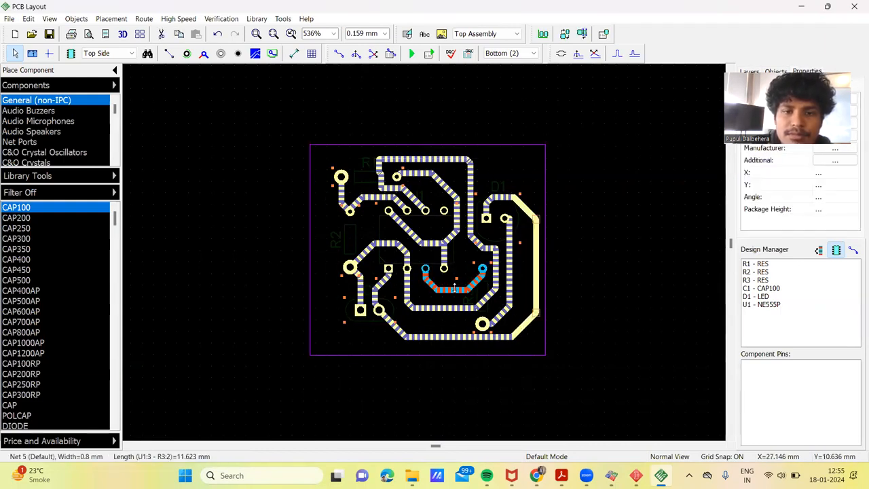
right_click(342, 179)
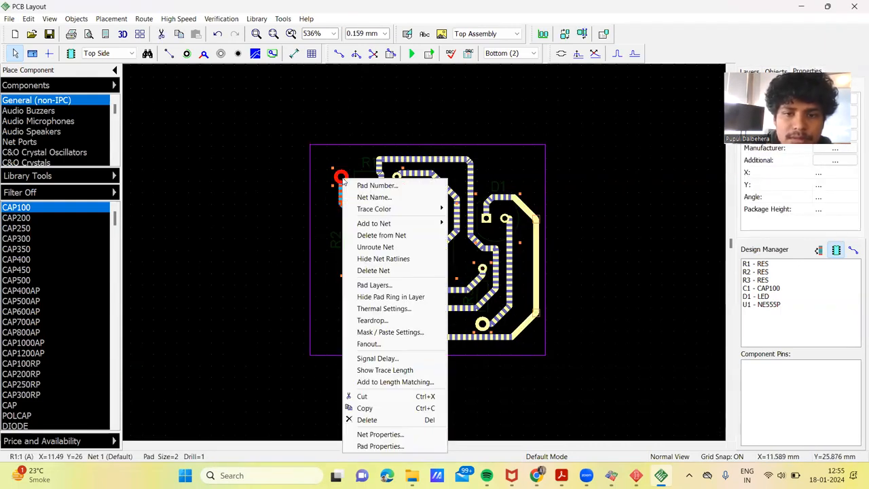
click(393, 447)
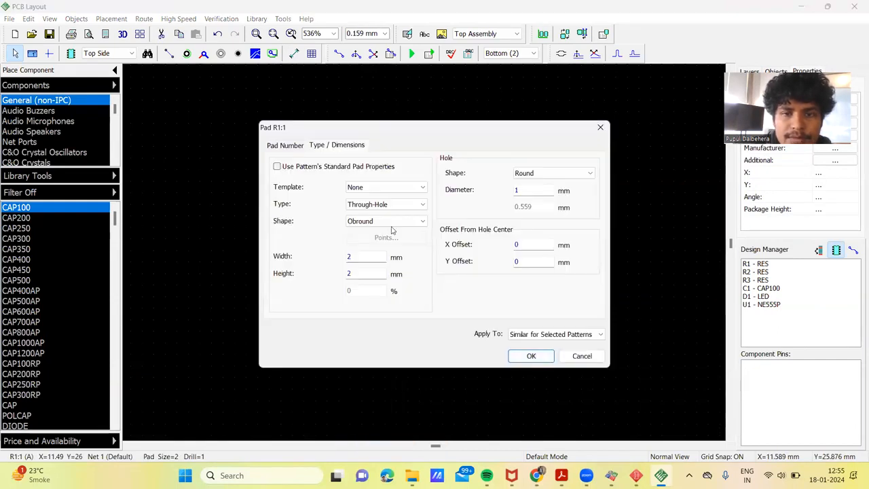
click(535, 334)
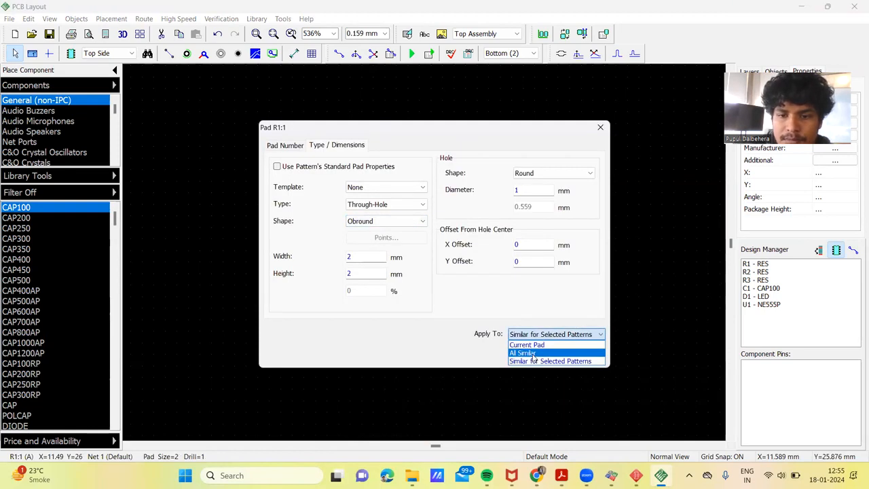
click(534, 353)
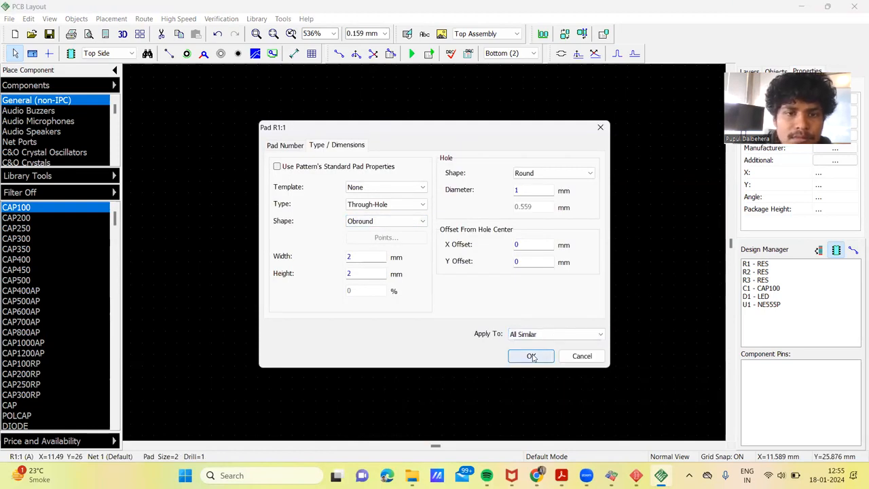
click(286, 148)
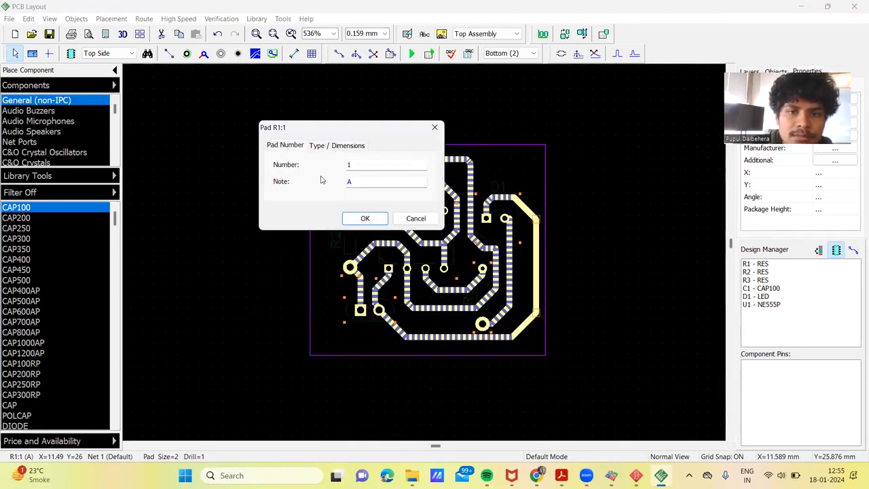
click(327, 147)
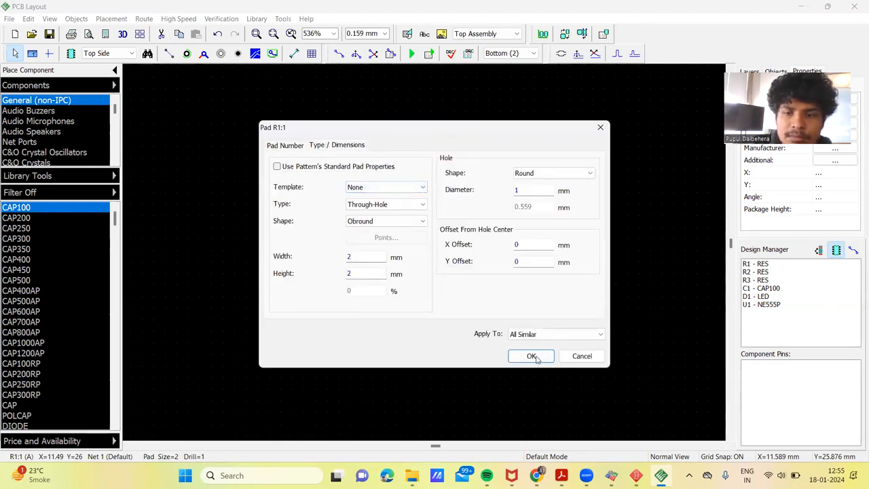
click(531, 356)
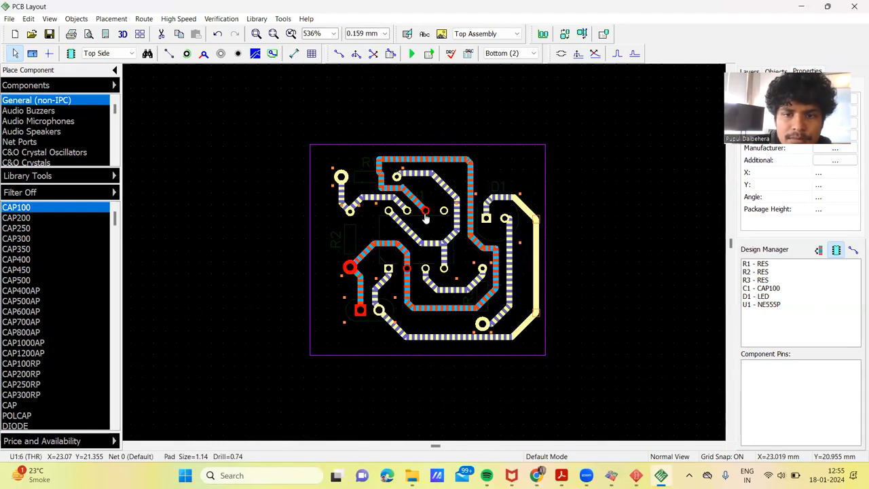
Step: From U1's pad 6, set the standard pads of the selected patterns to 2 x 2 mm with a 1 mm hole, applied to all pads, and deselect the board
right_click(426, 215)
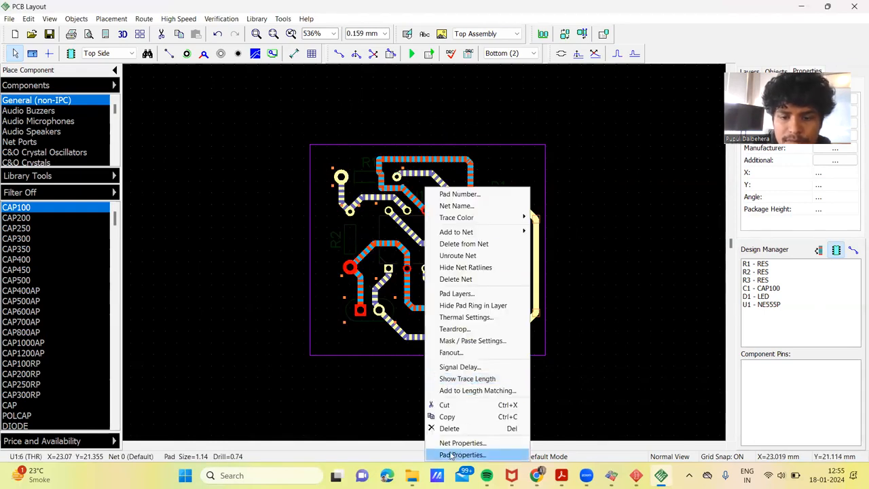
click(462, 454)
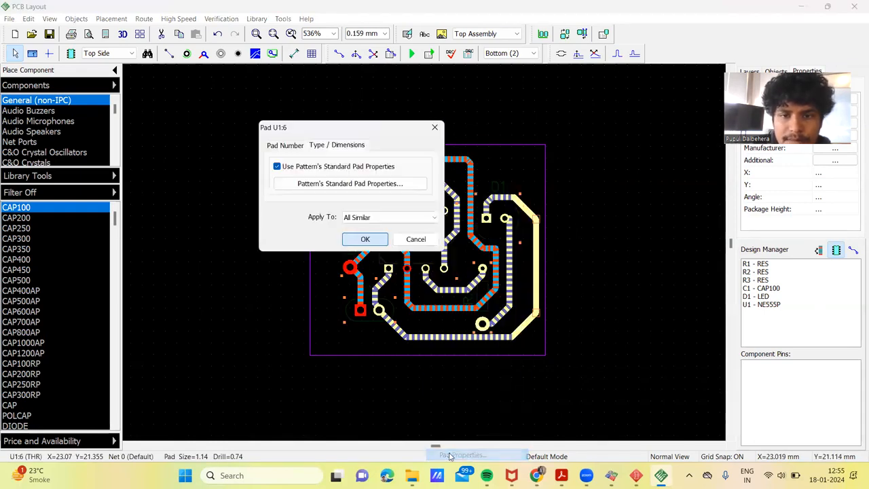
click(381, 218)
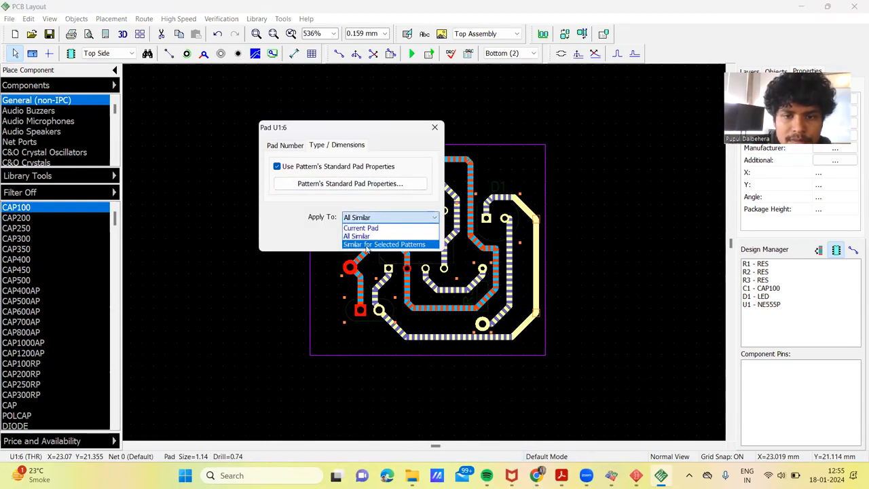
click(366, 246)
click(359, 185)
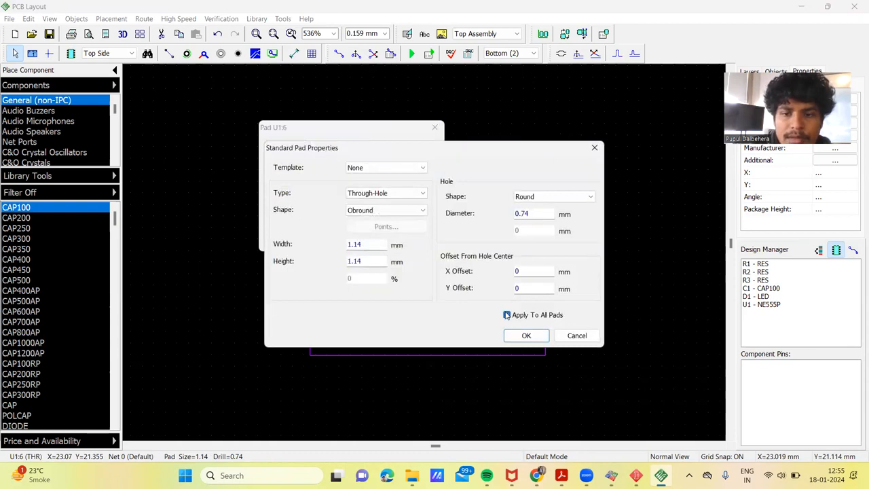
drag(541, 213, 463, 223)
text(1)
drag(381, 247, 327, 256)
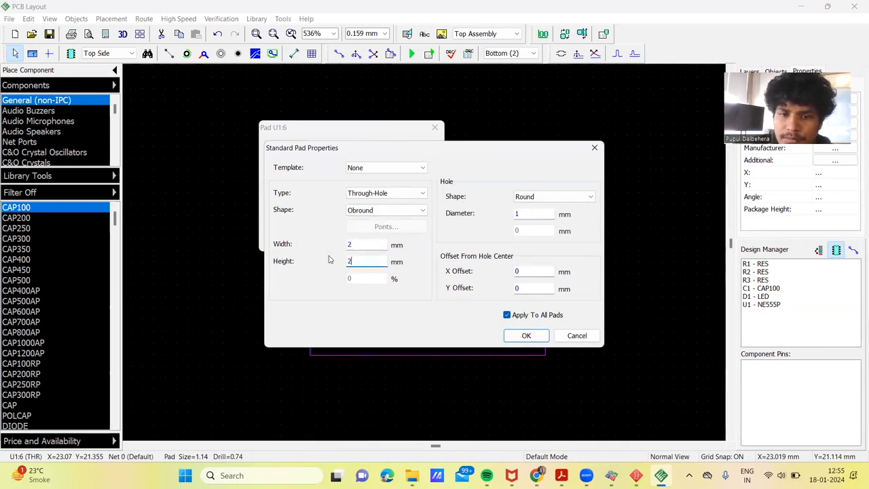
text(2)
click(527, 335)
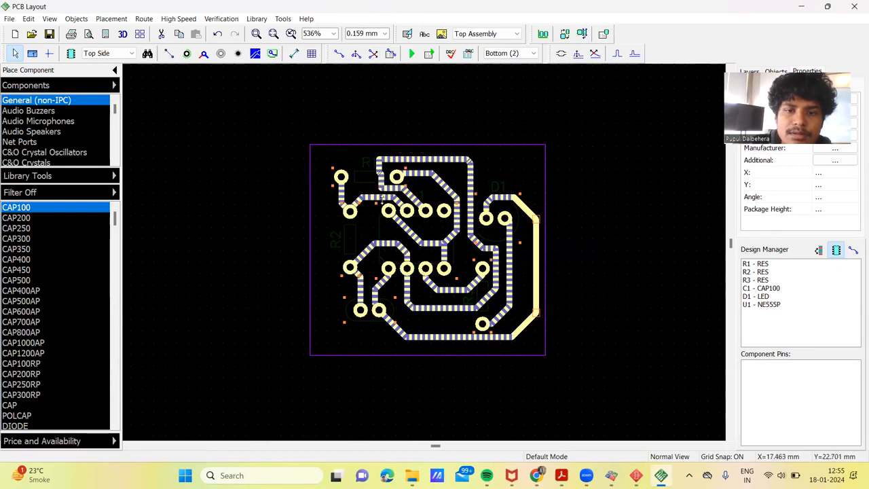
click(404, 225)
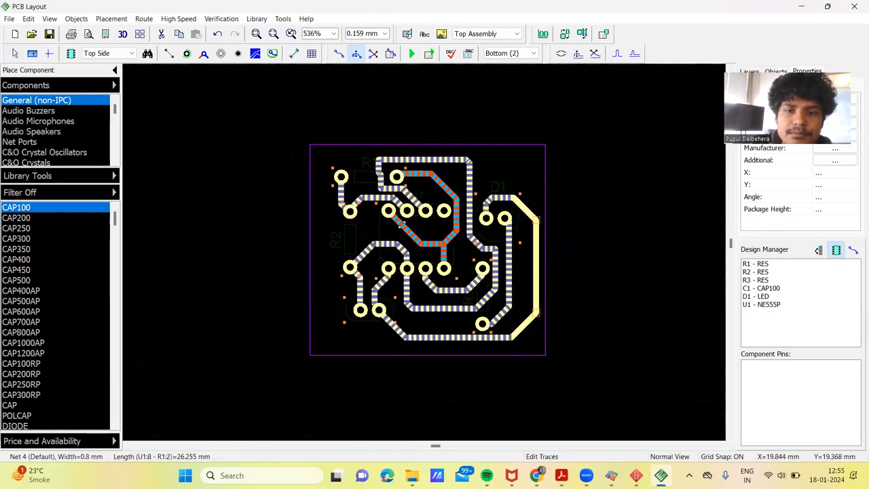
click(587, 222)
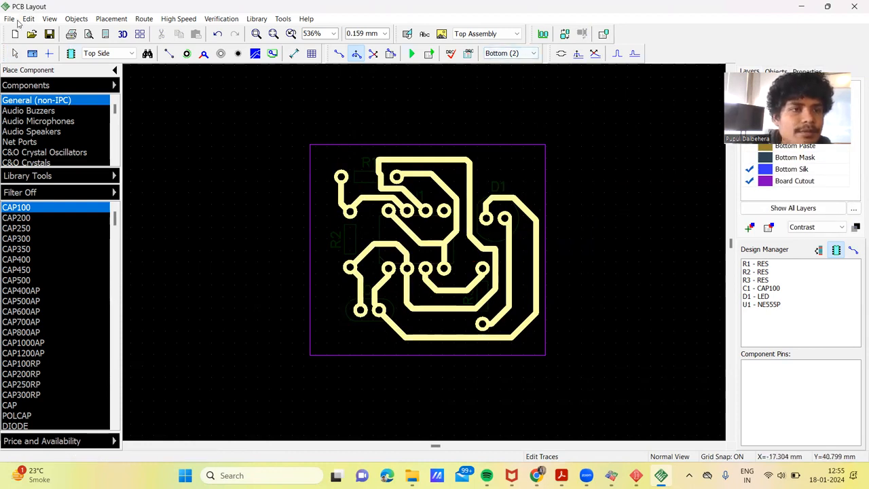
Step: Export the board as a GerberX2 + NC Drill zip archive in the WB_ant folder, naming it with the author's first name followed by "gber"
click(12, 19)
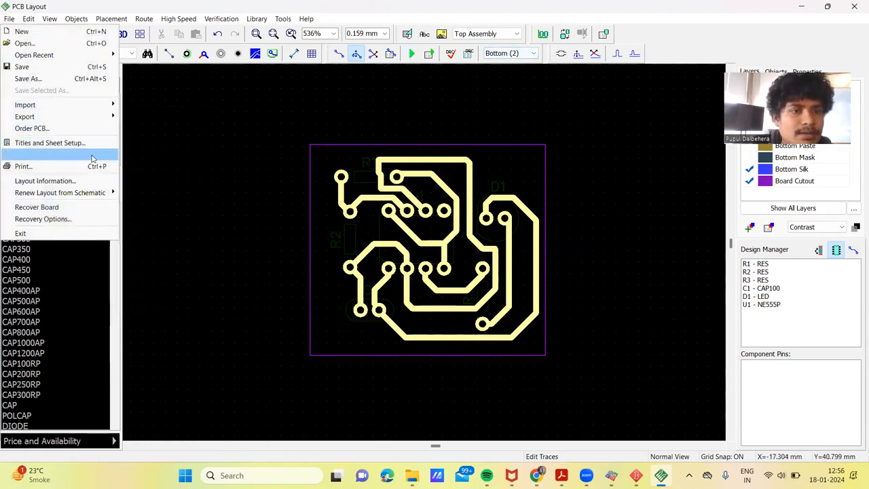
mouse_move(110, 107)
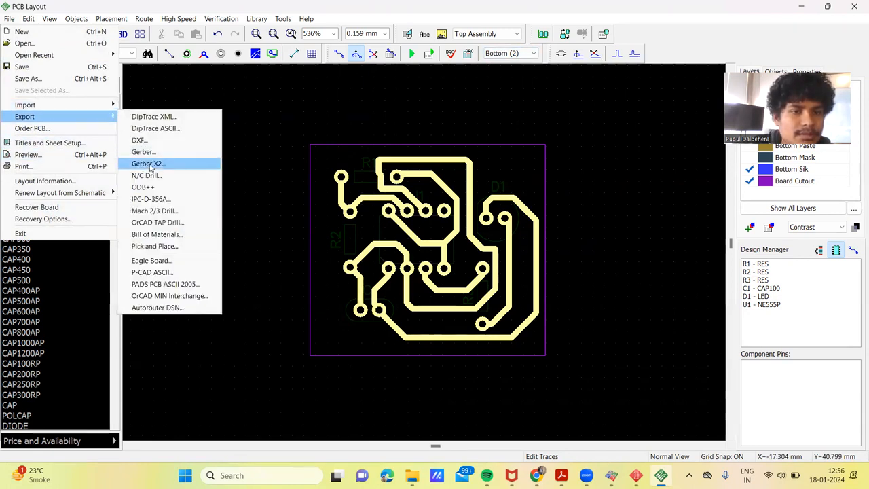
click(149, 164)
click(450, 373)
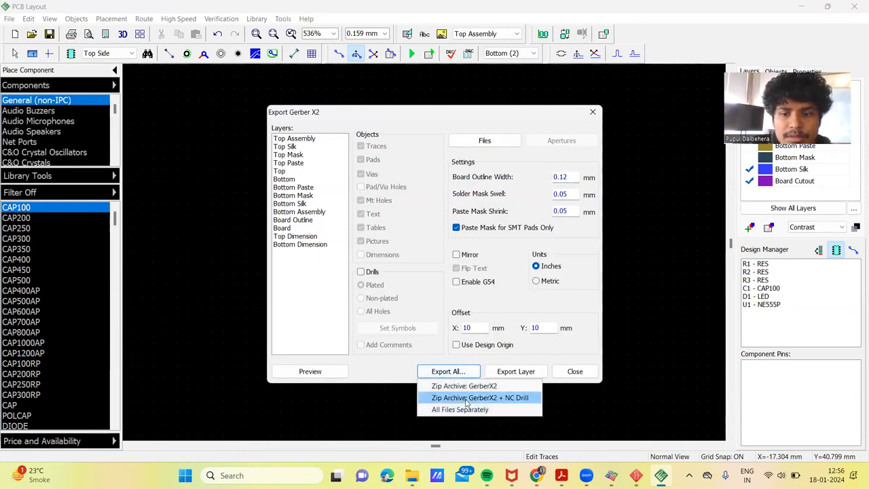
click(466, 398)
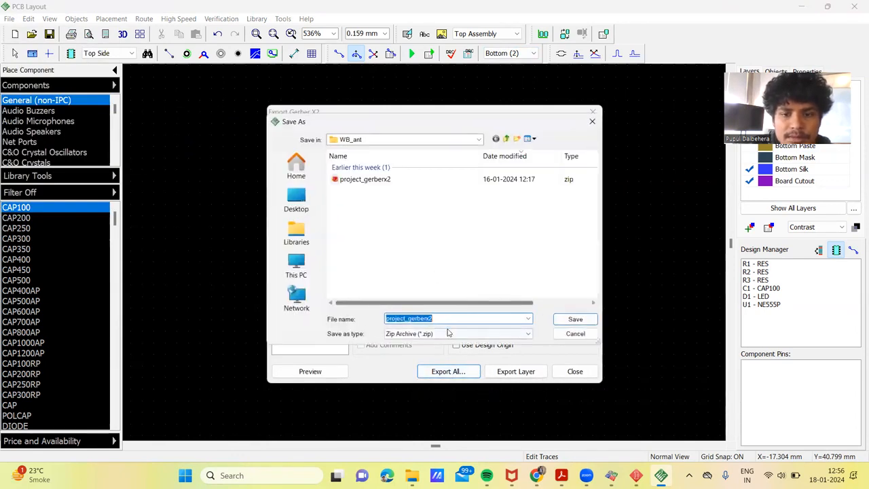
text(pupulgber)
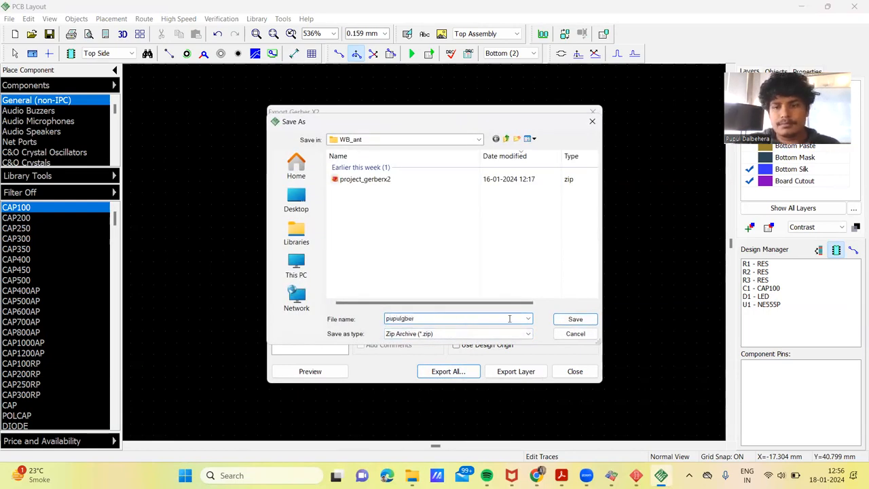
click(576, 318)
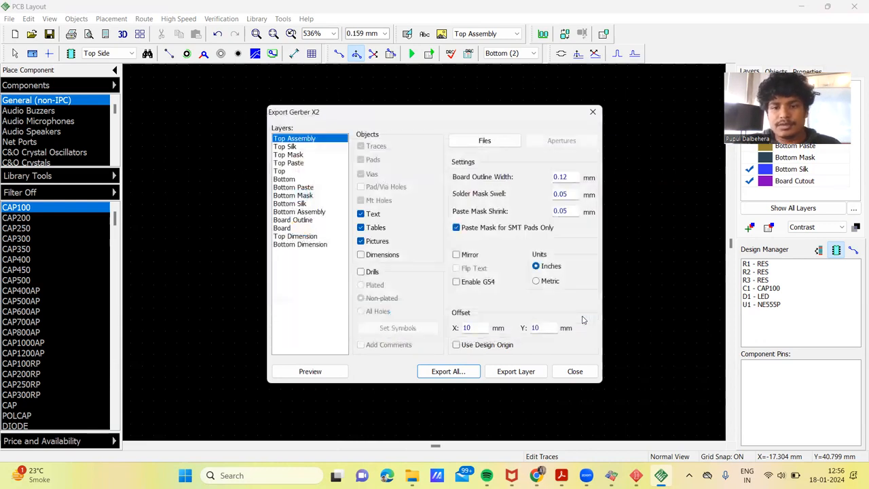